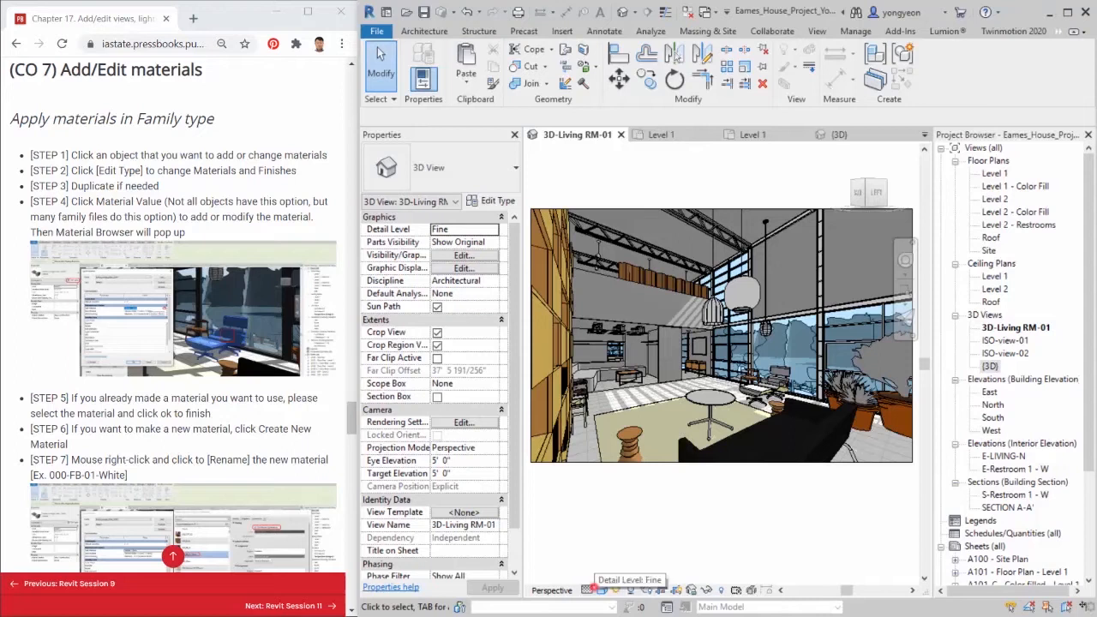
Step: Set the visual style of the living room 3D view to Realistic
{"action": "left_click", "coordinate": [602, 590]}
{"action": "left_click", "coordinate": [628, 575]}
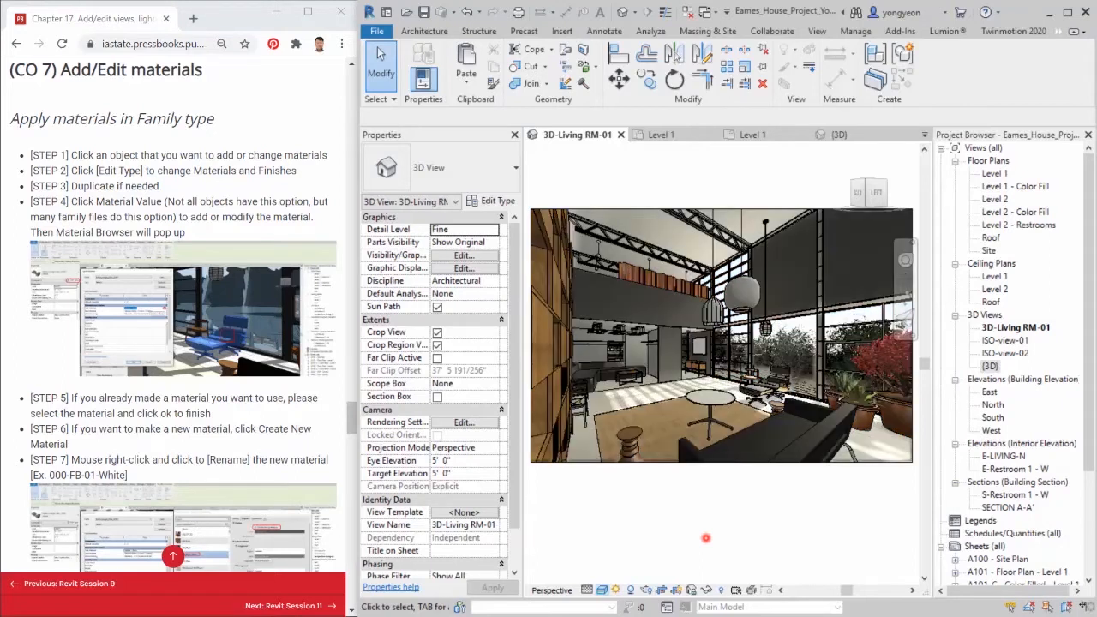
Step: Open the Seat Material of the Eames lounge chair's type for editing in the Material Browser
{"action": "scroll", "coordinate": [771, 391], "scroll_direction": "up", "scroll_amount": 4}
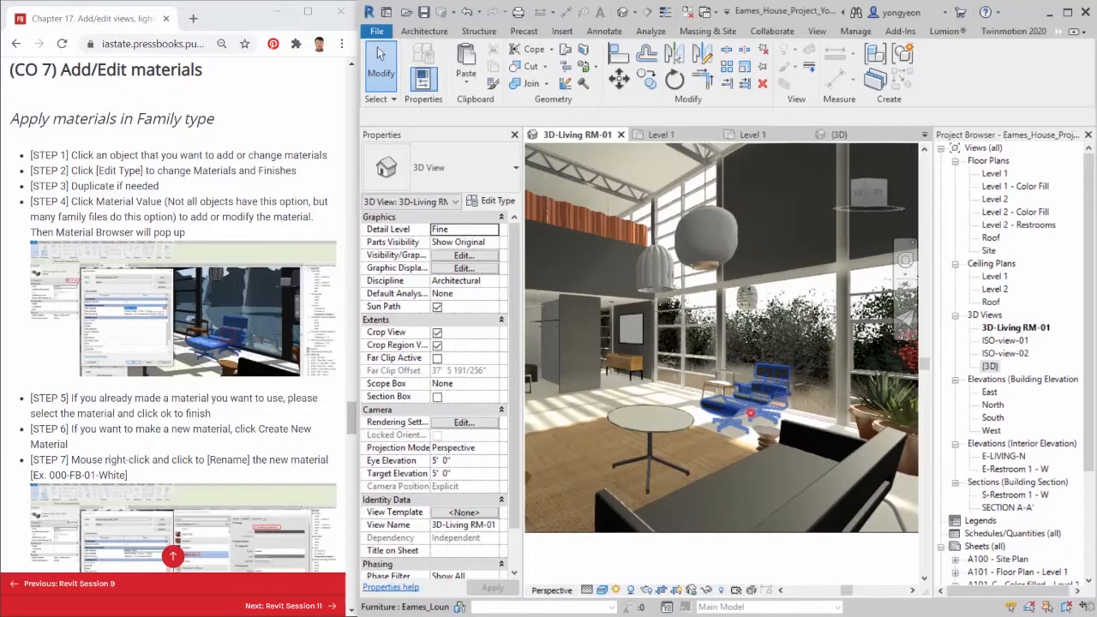
{"action": "scroll", "coordinate": [750, 413], "scroll_direction": "down", "scroll_amount": 2}
{"action": "left_click", "coordinate": [750, 413]}
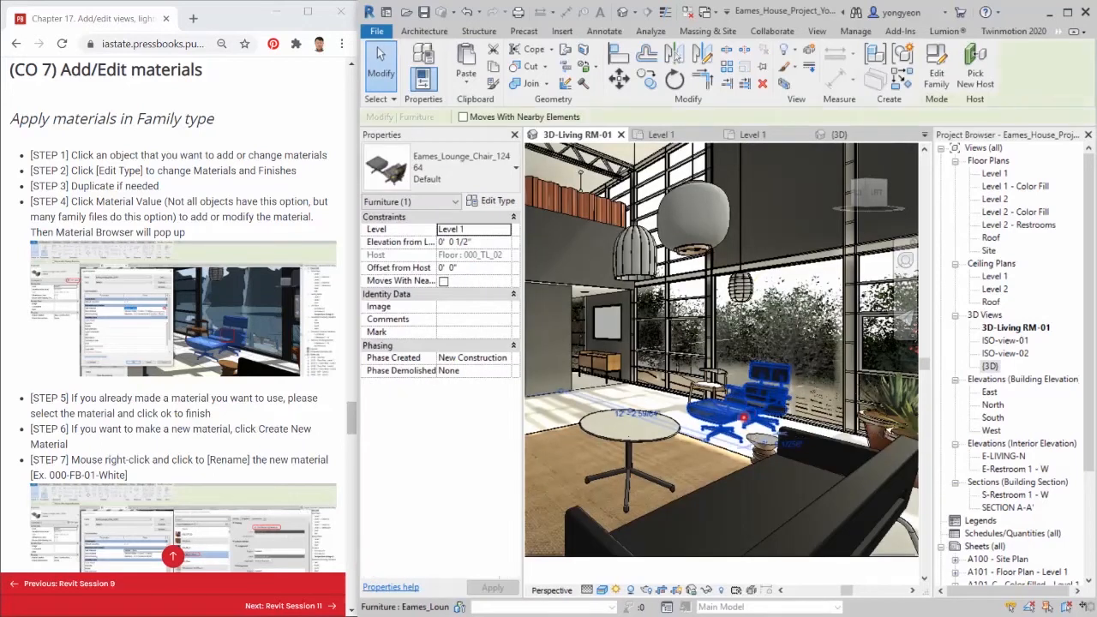
{"action": "left_click", "coordinate": [495, 201]}
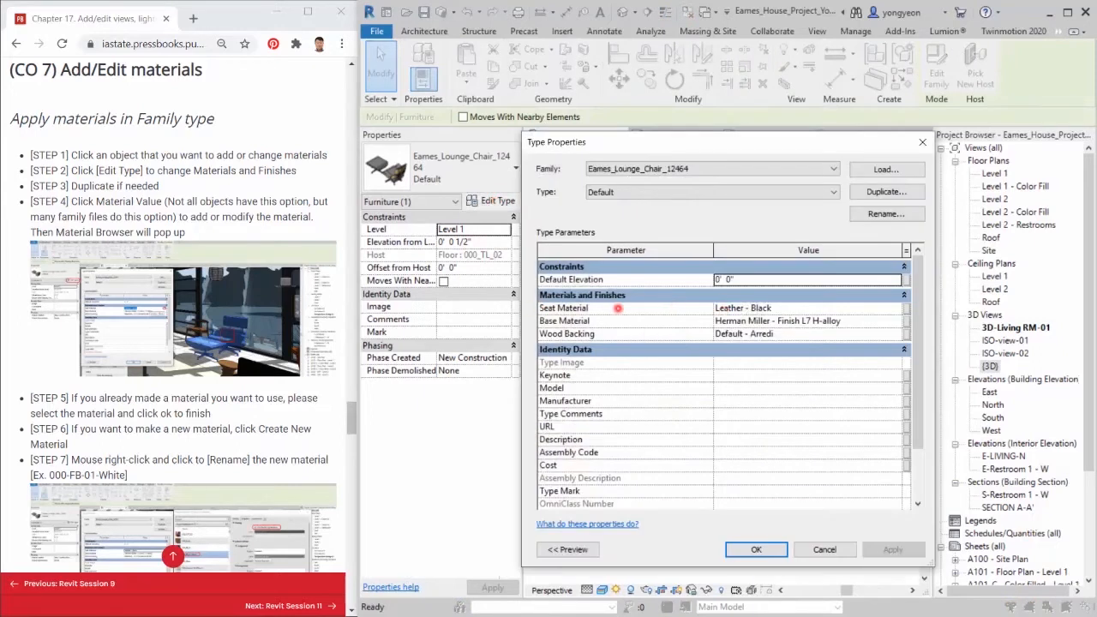
{"action": "left_click", "coordinate": [853, 309]}
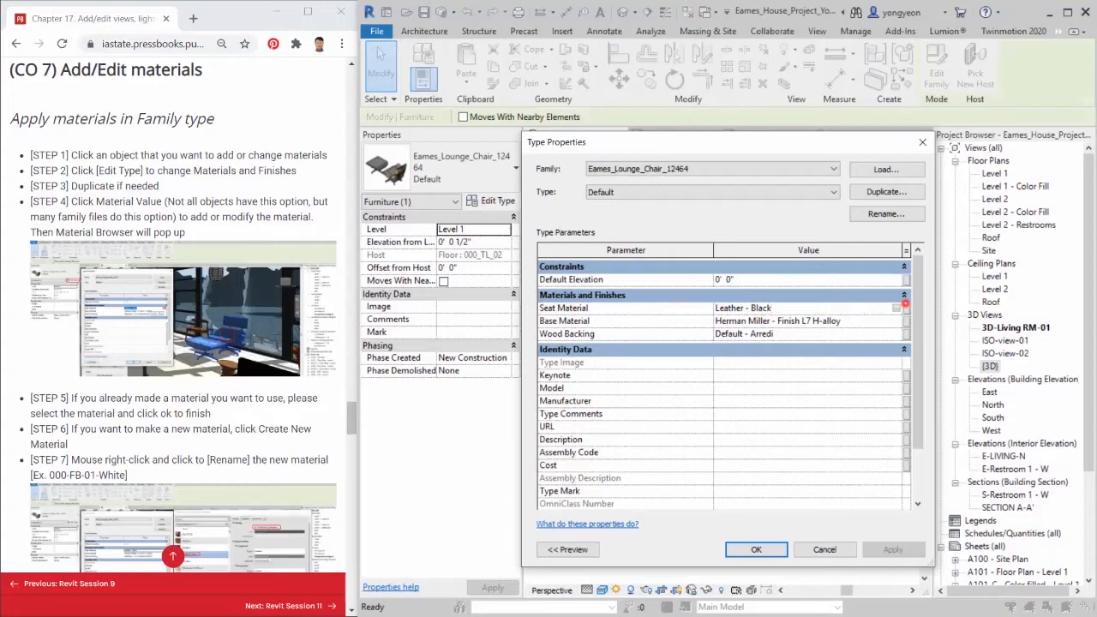
{"action": "left_click", "coordinate": [896, 308]}
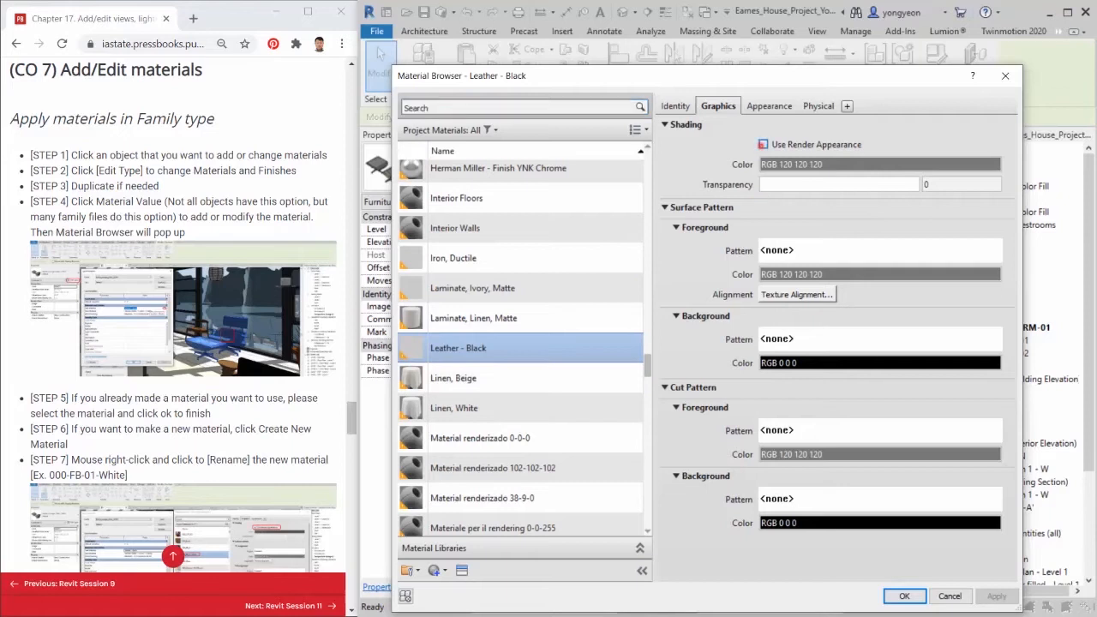
Step: Enable Use Render Appearance for the Leather - Black material, and duplicate it under the name Leather - White
{"action": "left_click", "coordinate": [763, 145]}
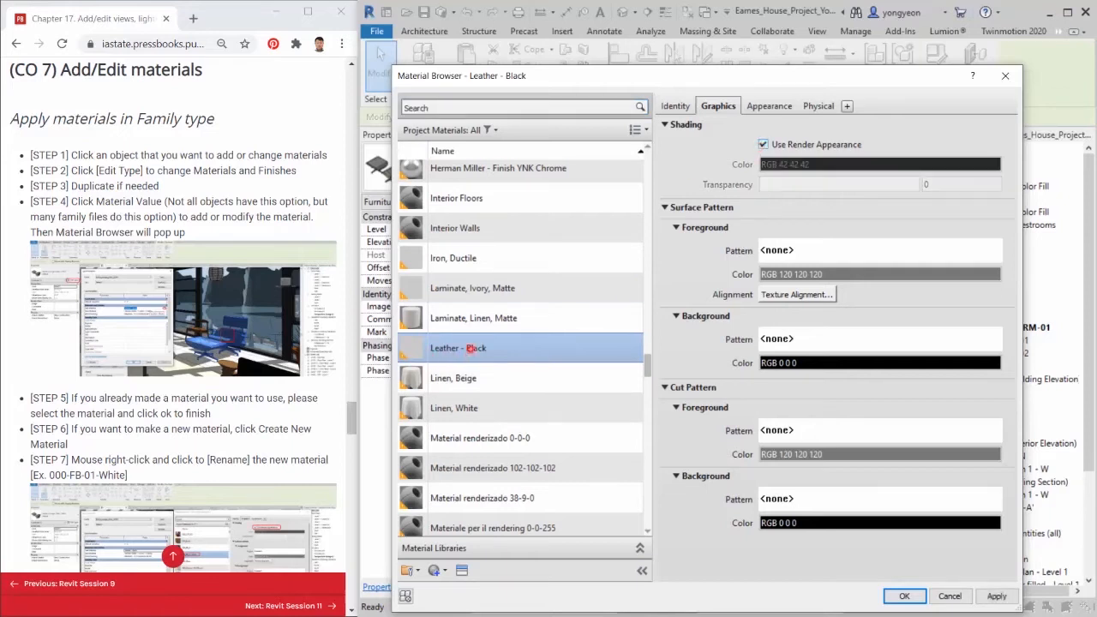
{"action": "right_click", "coordinate": [471, 348]}
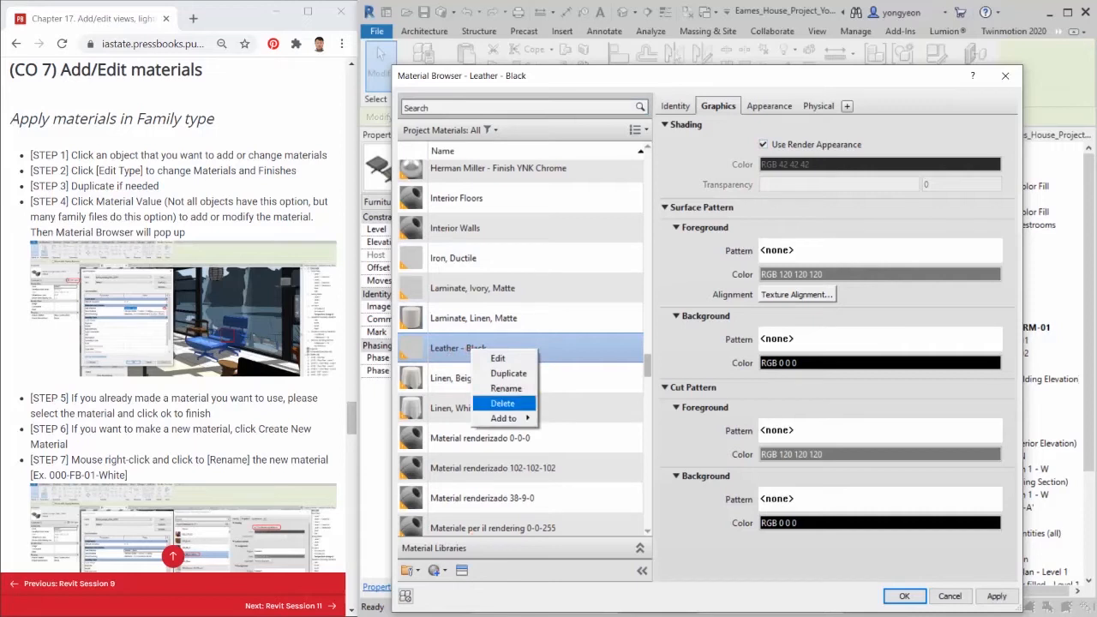
{"action": "left_click", "coordinate": [514, 372]}
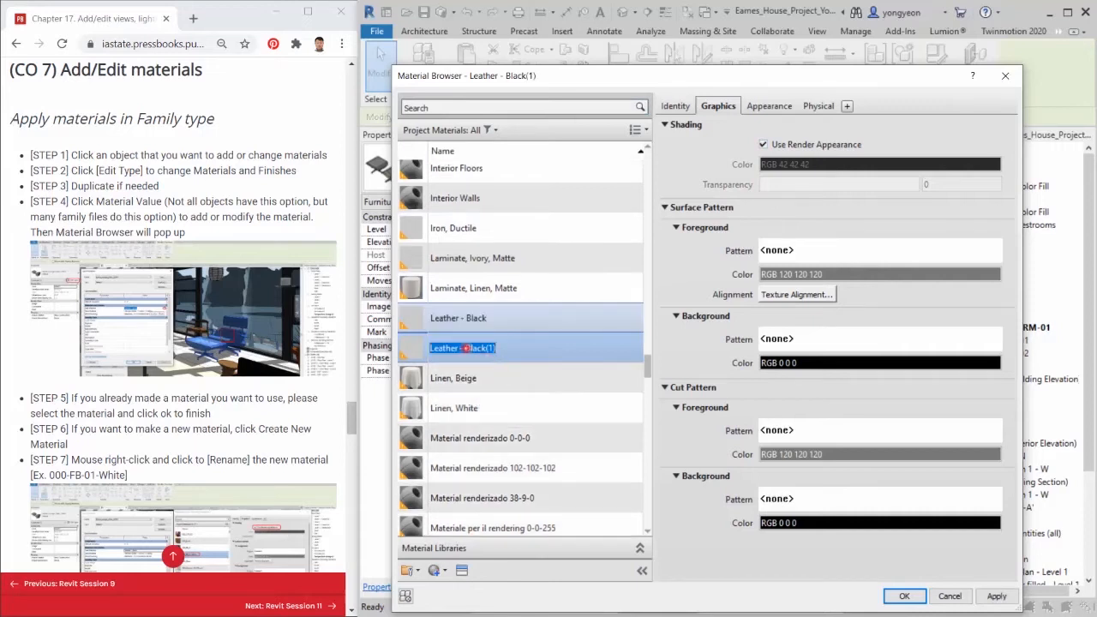
{"action": "left_click", "coordinate": [465, 348]}
{"action": "left_click_drag", "start_coordinate": [465, 348], "coordinate": [515, 351]}
{"action": "type", "text": "W"}
{"action": "key", "text": "Return"}
Step: Open the asset replacement for the Leather - White material's appearance and search the Appearance Library for leather
{"action": "left_click", "coordinate": [781, 105]}
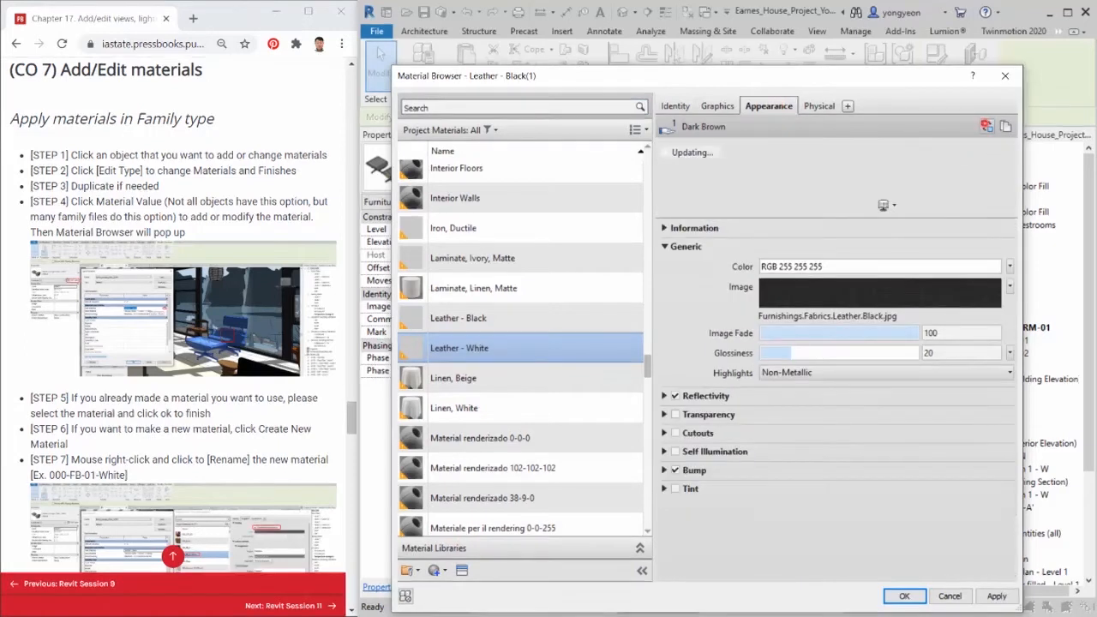
{"action": "left_click", "coordinate": [986, 126]}
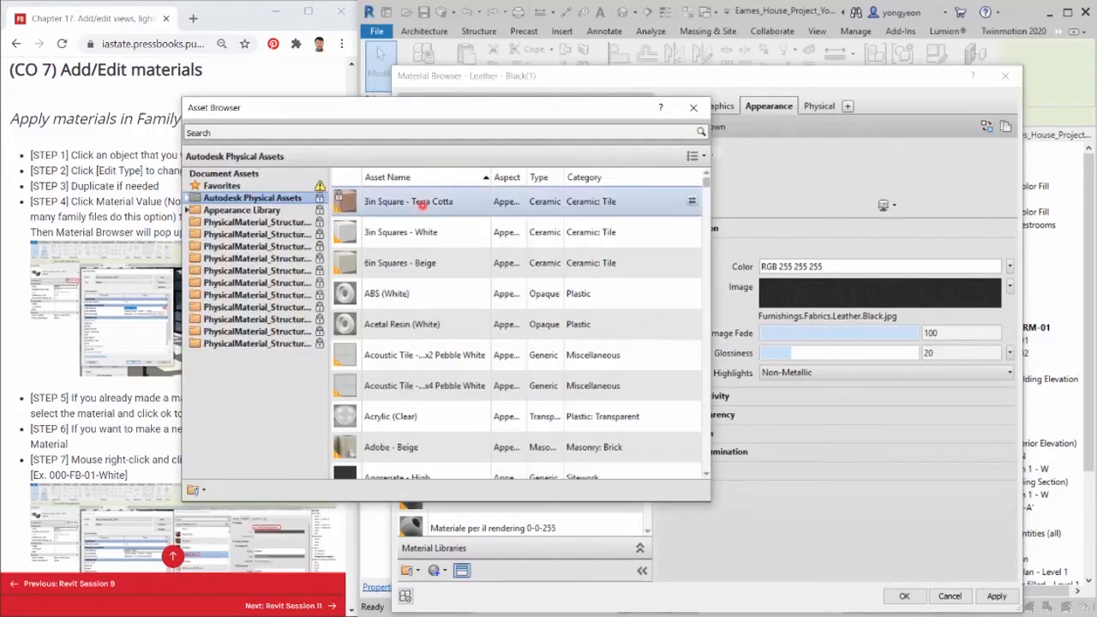
{"action": "left_click", "coordinate": [257, 210]}
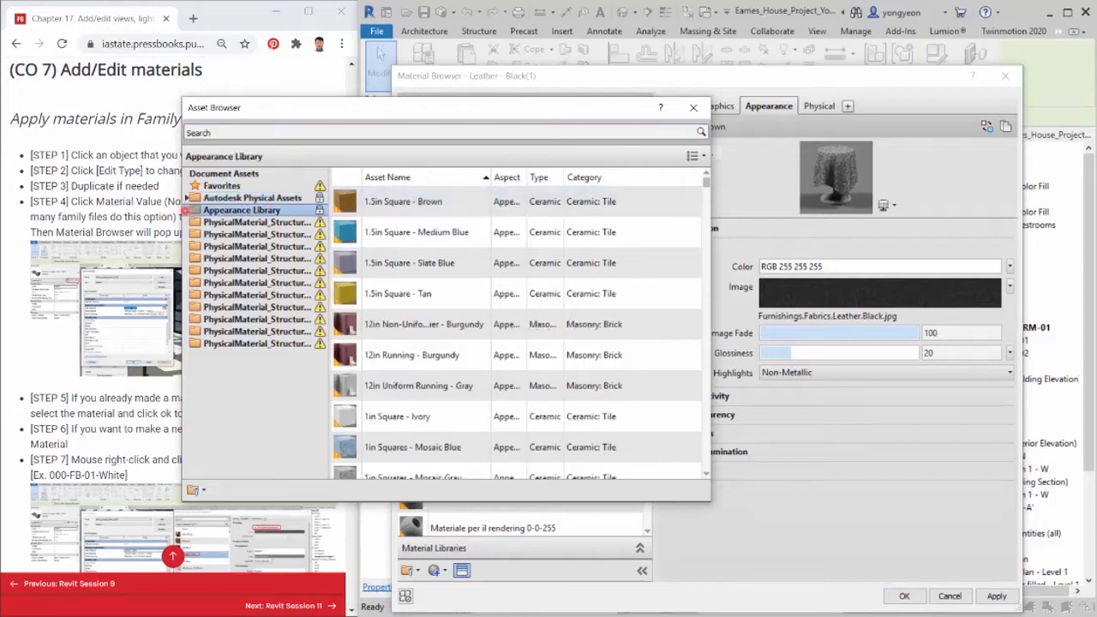
{"action": "left_click", "coordinate": [188, 210]}
{"action": "mouse_move", "coordinate": [310, 122]}
{"action": "left_mouse_down"}
{"action": "mouse_move", "coordinate": [546, 117]}
{"action": "mouse_move", "coordinate": [542, 126]}
{"action": "left_mouse_up"}
{"action": "scroll", "coordinate": [501, 396], "scroll_direction": "down", "scroll_amount": 3}
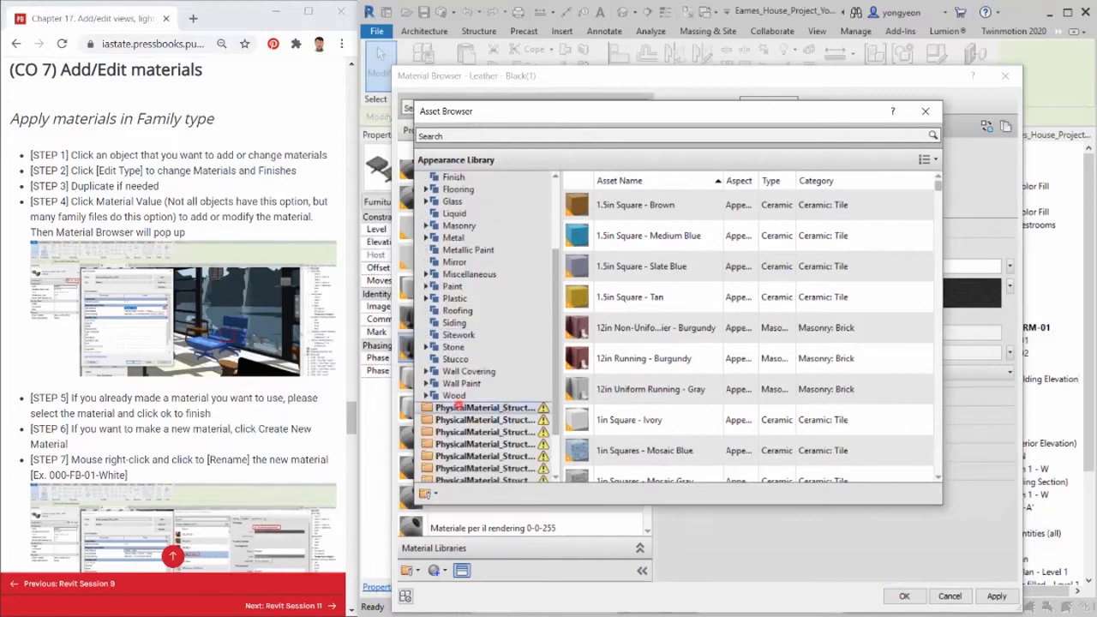
{"action": "left_click", "coordinate": [484, 137]}
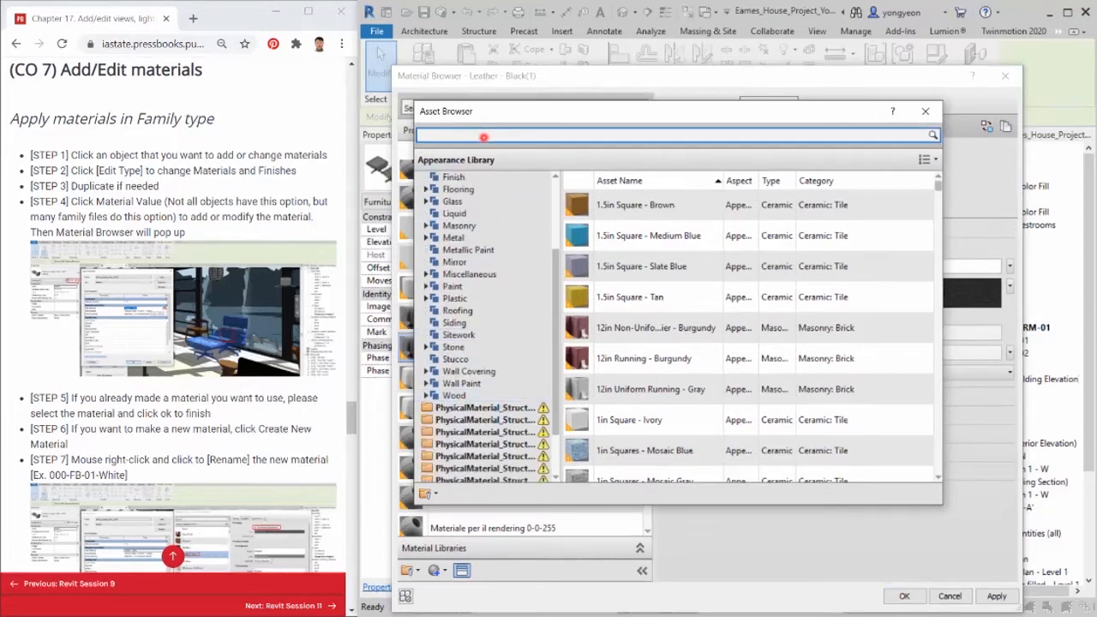
{"action": "type", "text": "leather"}
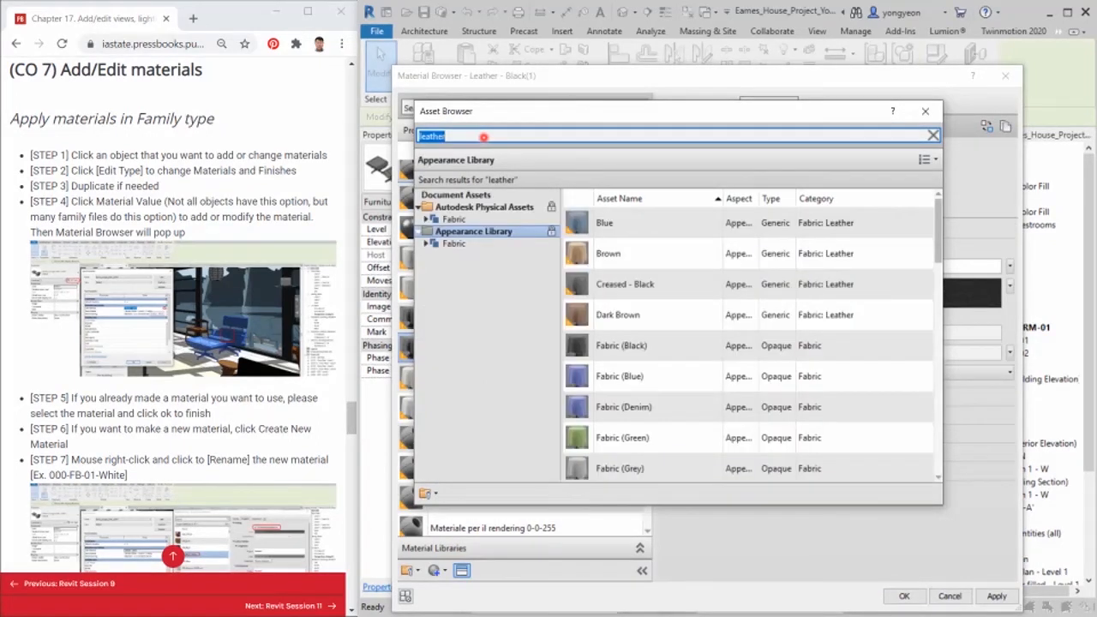
Step: Replace the appearance asset of the Leather - White material with Fabric (White)
{"action": "scroll", "coordinate": [655, 467], "scroll_direction": "down", "scroll_amount": 3}
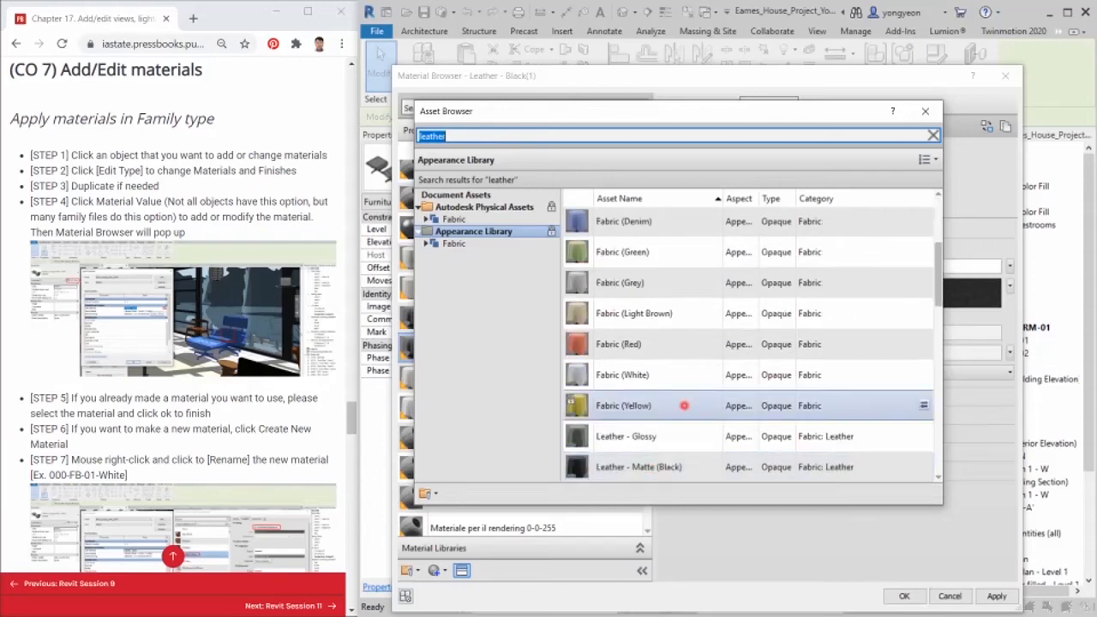
{"action": "left_click", "coordinate": [924, 373]}
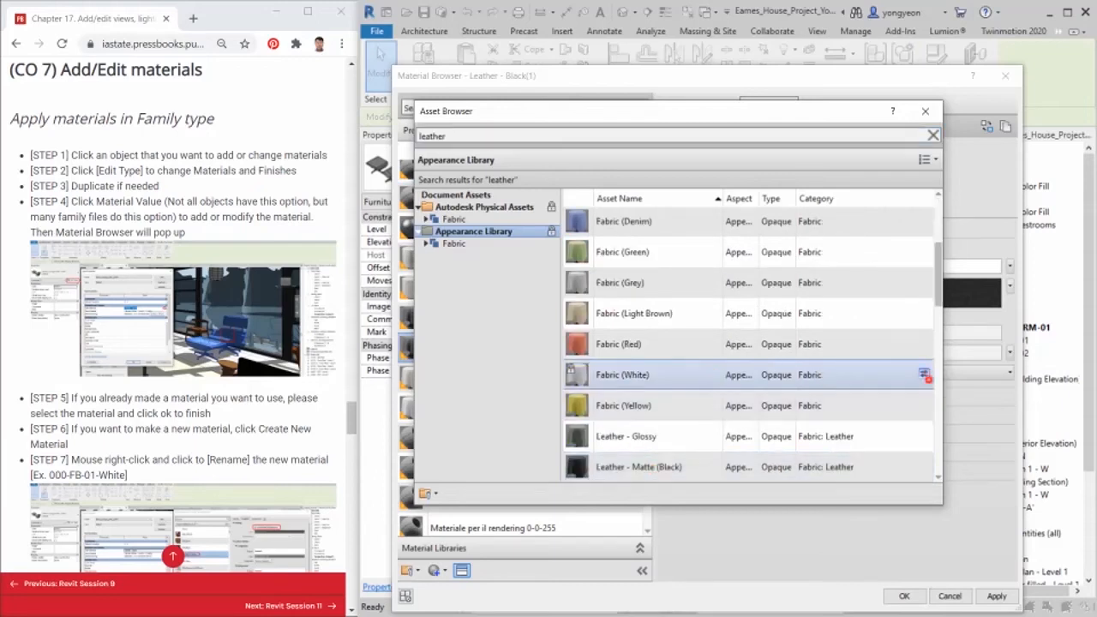
Step: Replace the appearance asset of the Leather - White material with Leather - Matte (White) and close the Asset Browser
{"action": "left_click_drag", "start_coordinate": [836, 110], "coordinate": [479, 116]}
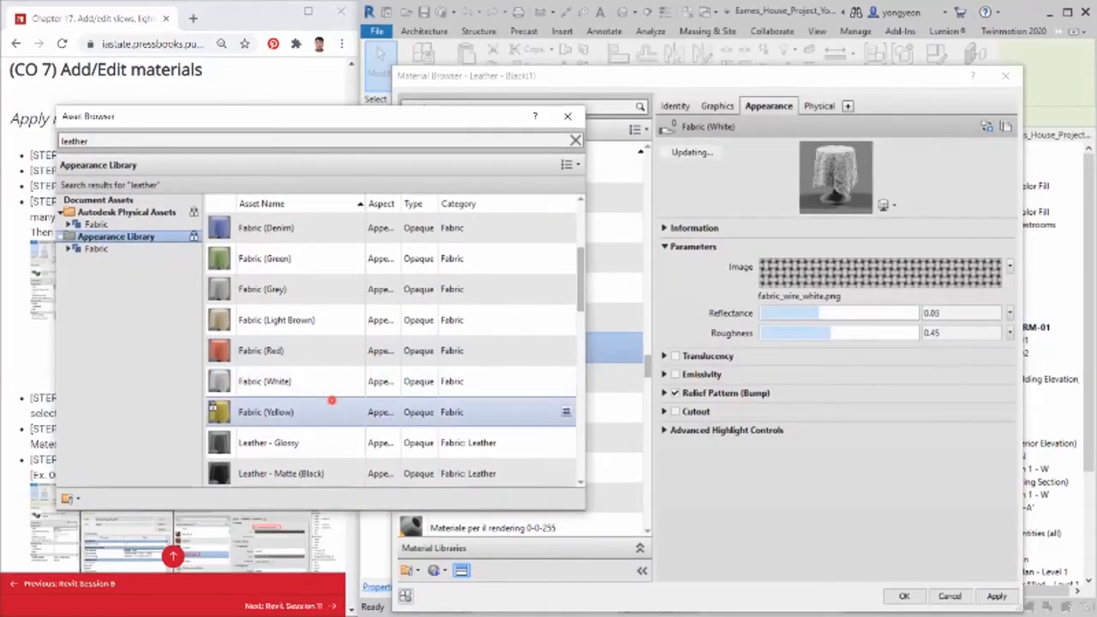
{"action": "scroll", "coordinate": [424, 417], "scroll_direction": "down", "scroll_amount": 2}
{"action": "scroll", "coordinate": [437, 447], "scroll_direction": "down", "scroll_amount": 1}
{"action": "left_click", "coordinate": [565, 472]}
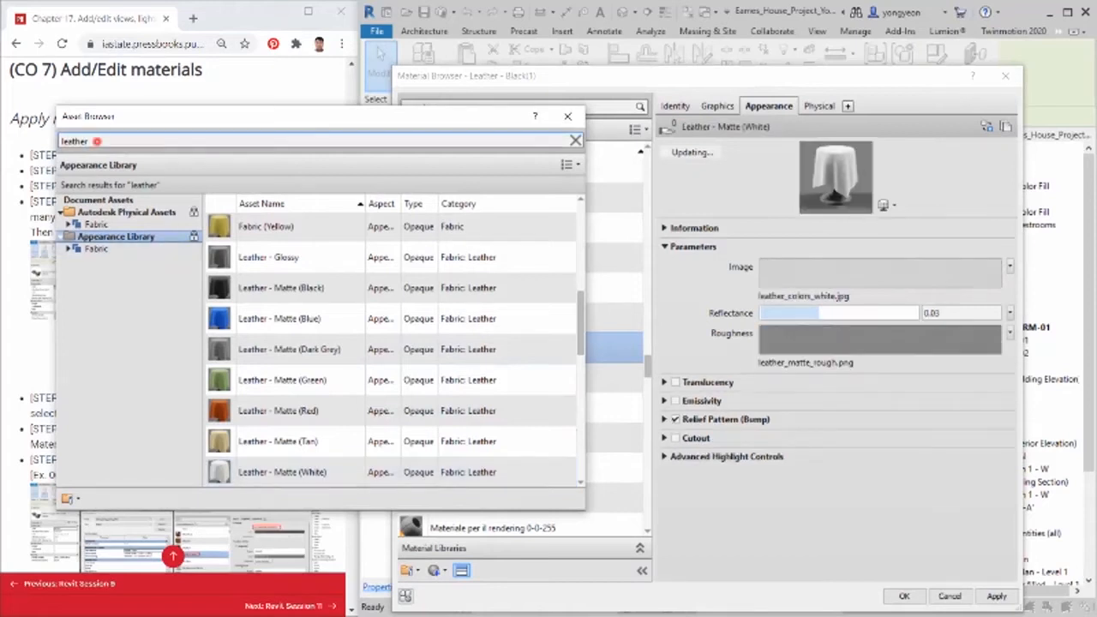
{"action": "left_click", "coordinate": [567, 115]}
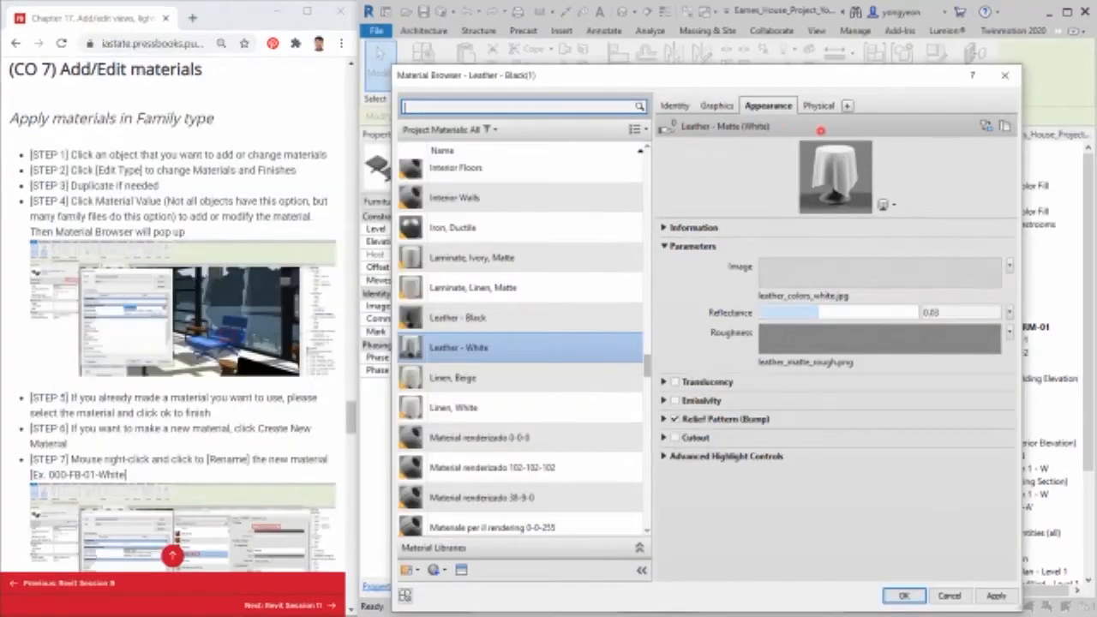
Step: Review the graphics, appearance and identity settings of Leather - White, and apply it as the lounge chair's Seat Material
{"action": "left_click", "coordinate": [725, 107]}
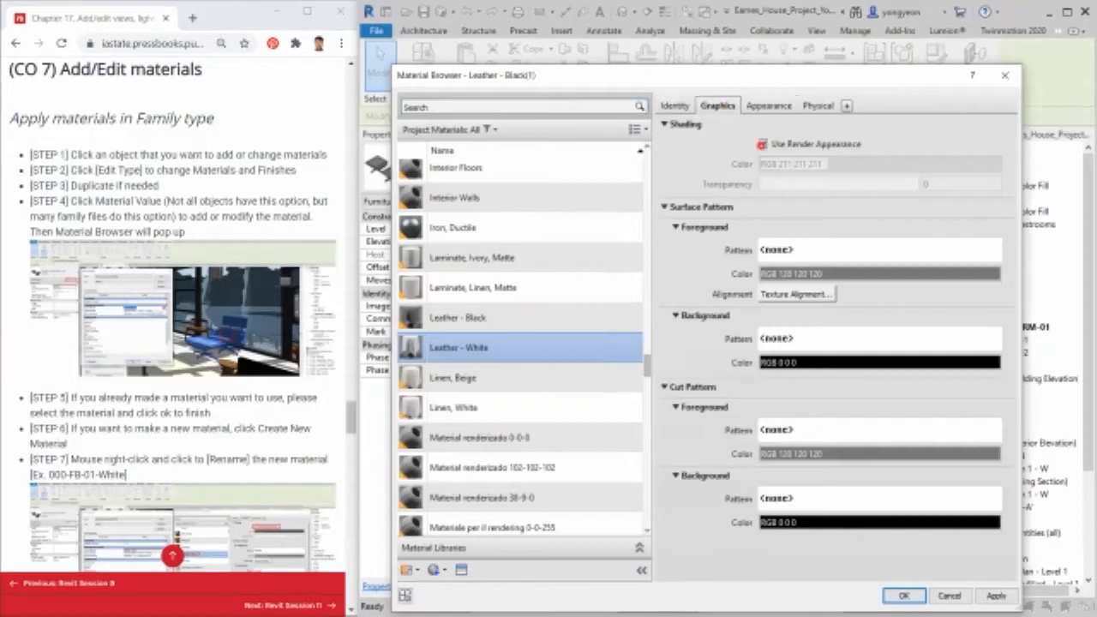
{"action": "left_click", "coordinate": [765, 108]}
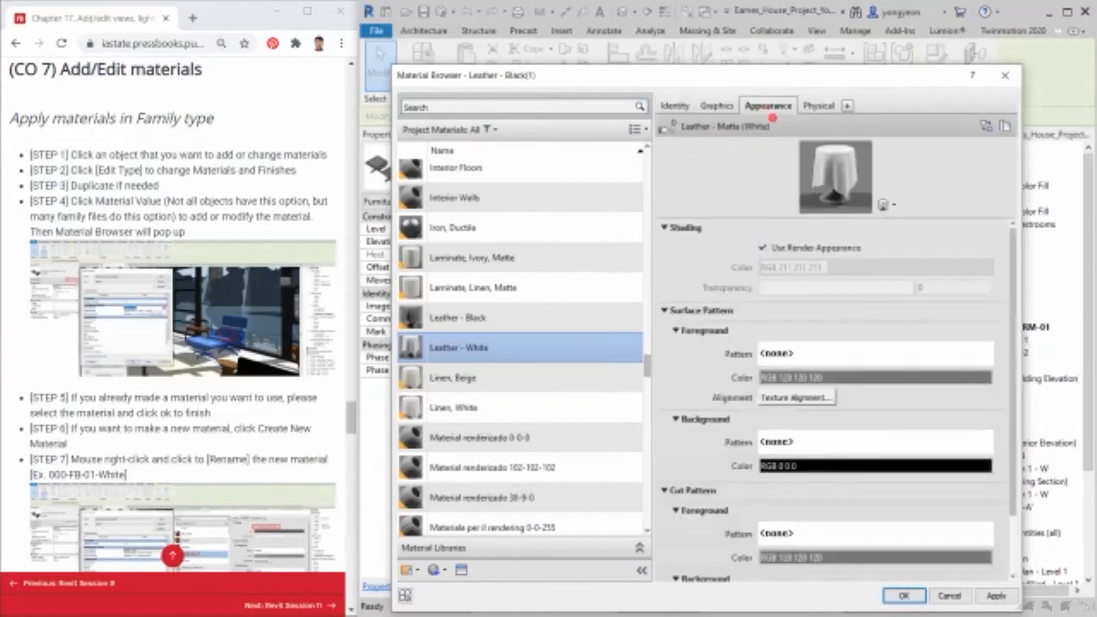
{"action": "left_click", "coordinate": [675, 106]}
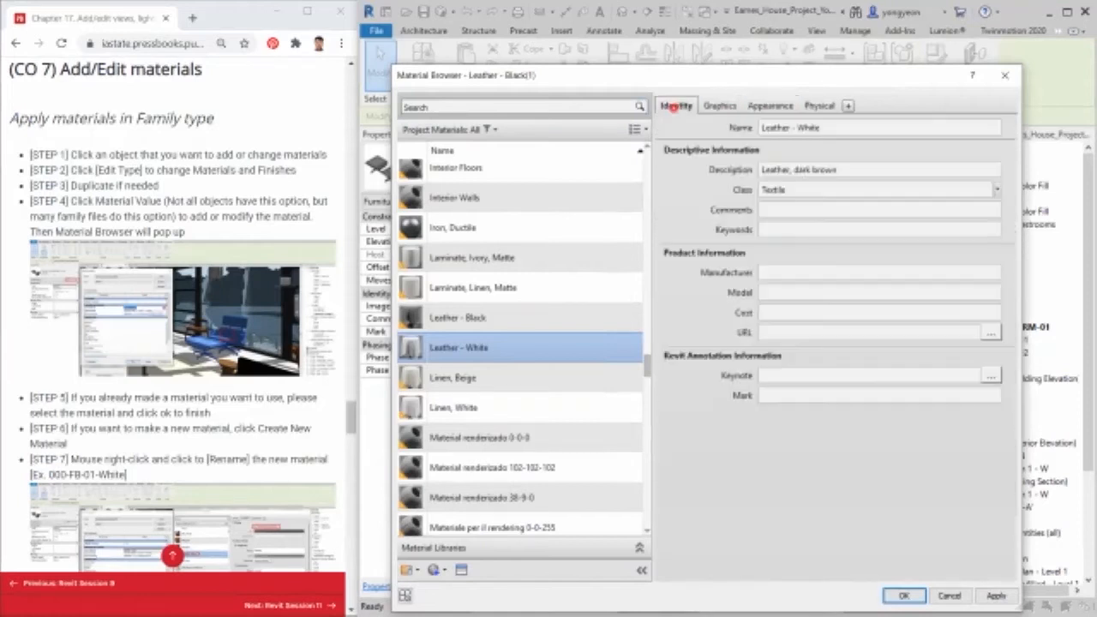
{"action": "left_click", "coordinate": [775, 127]}
{"action": "left_click", "coordinate": [903, 595]}
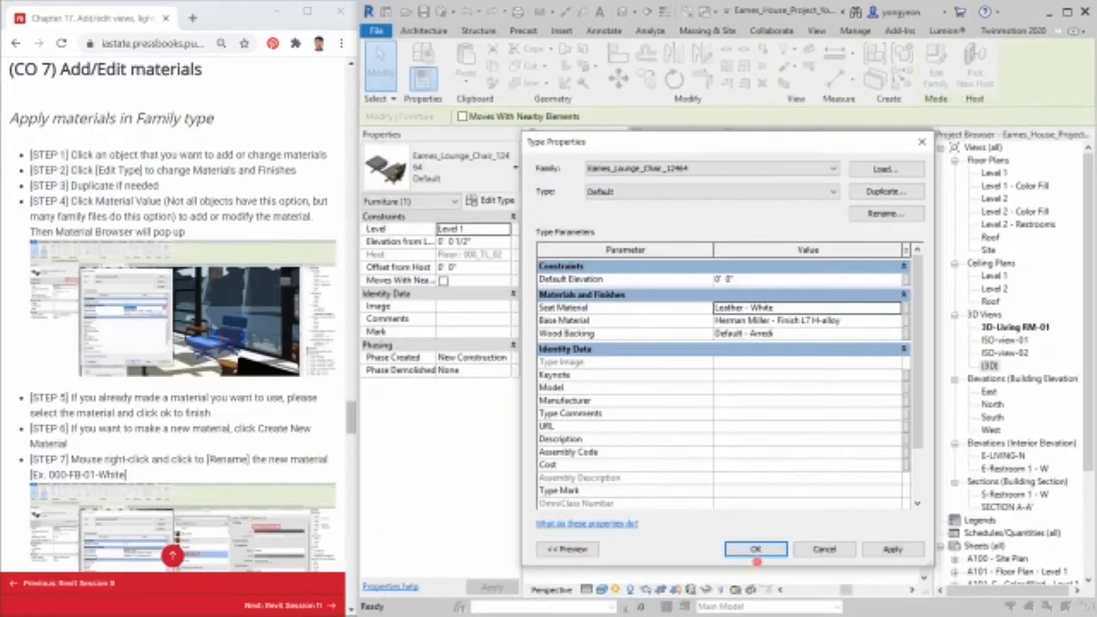
{"action": "left_click", "coordinate": [756, 548]}
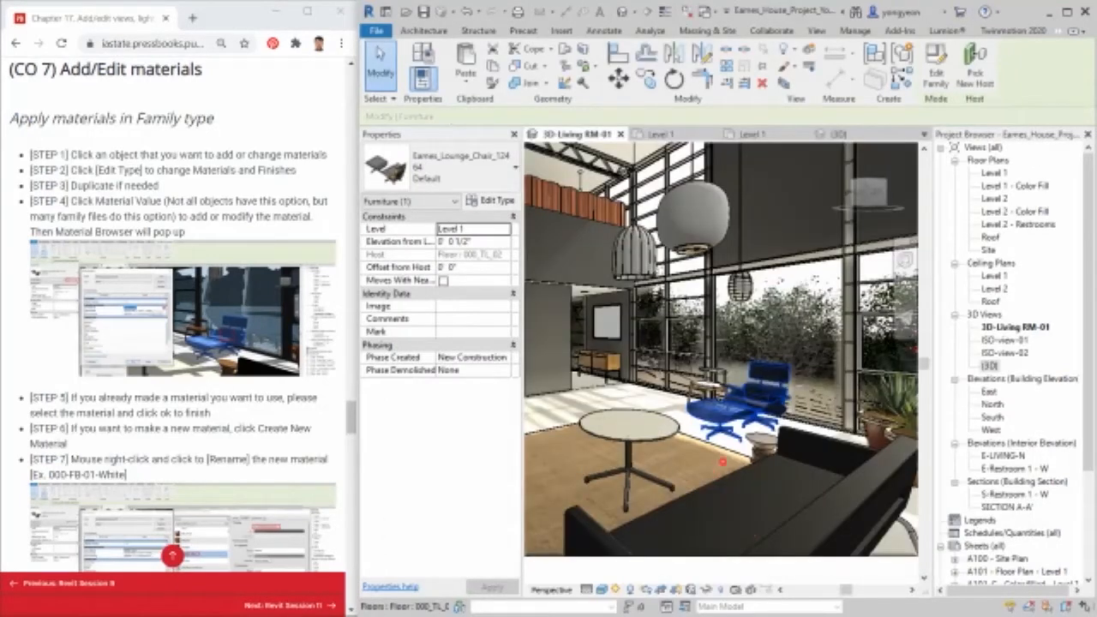
{"action": "key", "text": "Escape"}
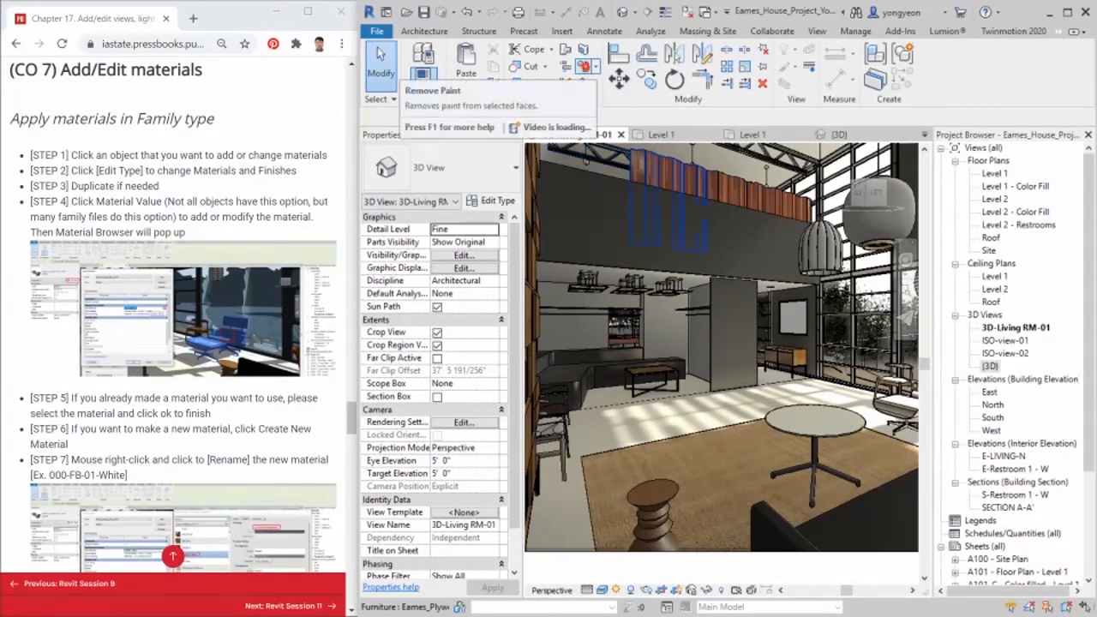
Step: Paint the narrow freestanding wall panel at the back of the living room with the _Charles_legs material
{"action": "left_click", "coordinate": [590, 65]}
{"action": "left_click", "coordinate": [553, 89]}
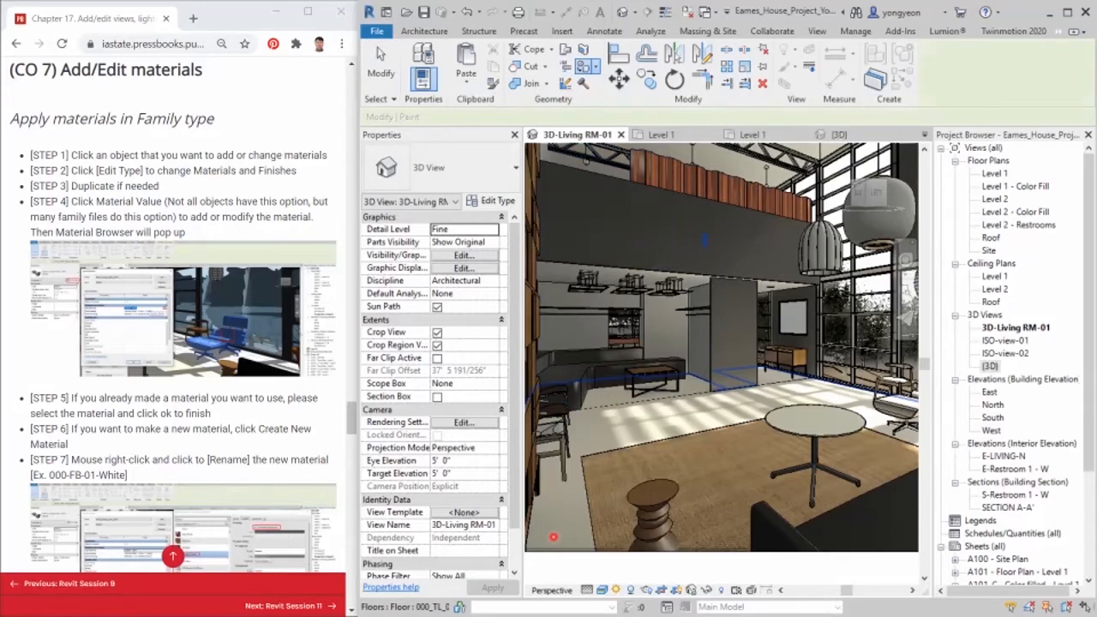
{"action": "left_click_drag", "start_coordinate": [405, 22], "coordinate": [287, 19]}
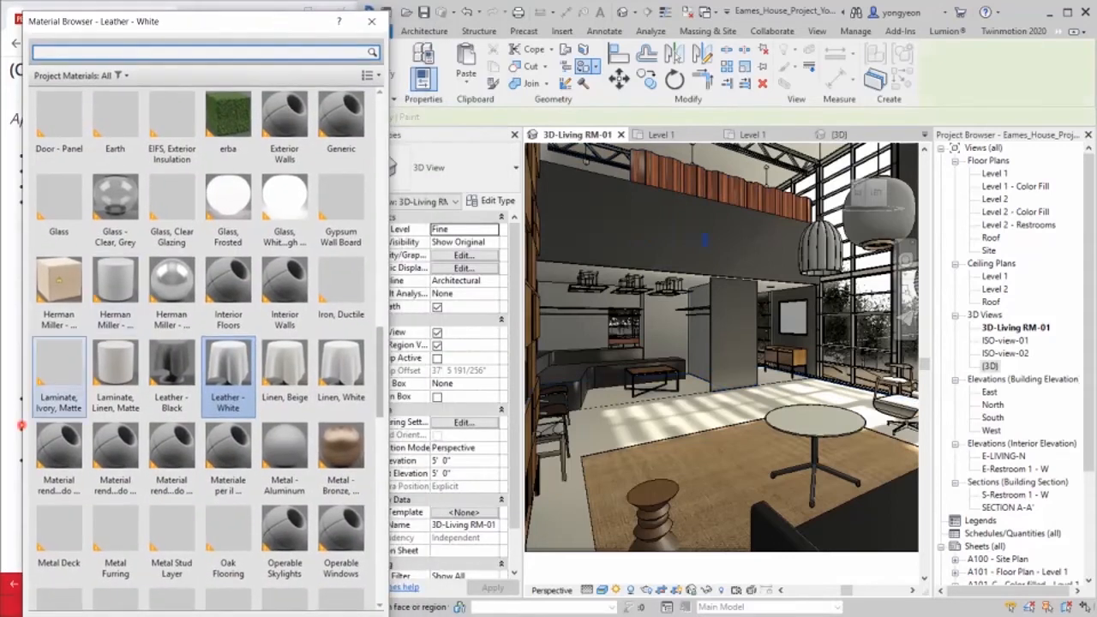
{"action": "scroll", "coordinate": [58, 368], "scroll_direction": "down", "scroll_amount": 15}
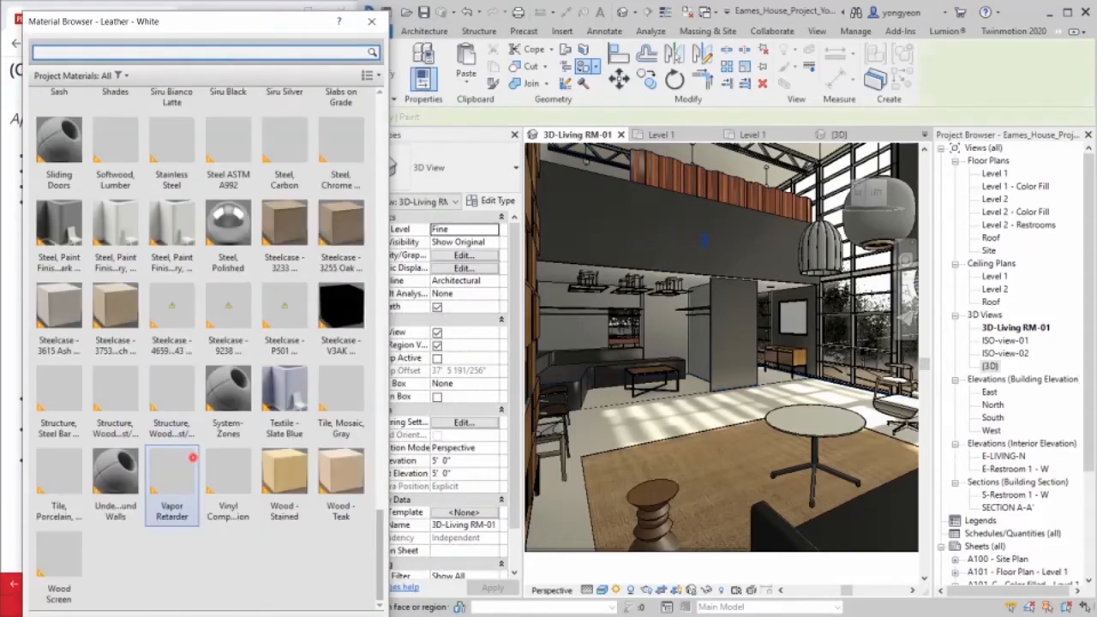
{"action": "scroll", "coordinate": [193, 458], "scroll_direction": "up", "scroll_amount": 15}
{"action": "scroll", "coordinate": [193, 459], "scroll_direction": "up", "scroll_amount": 3}
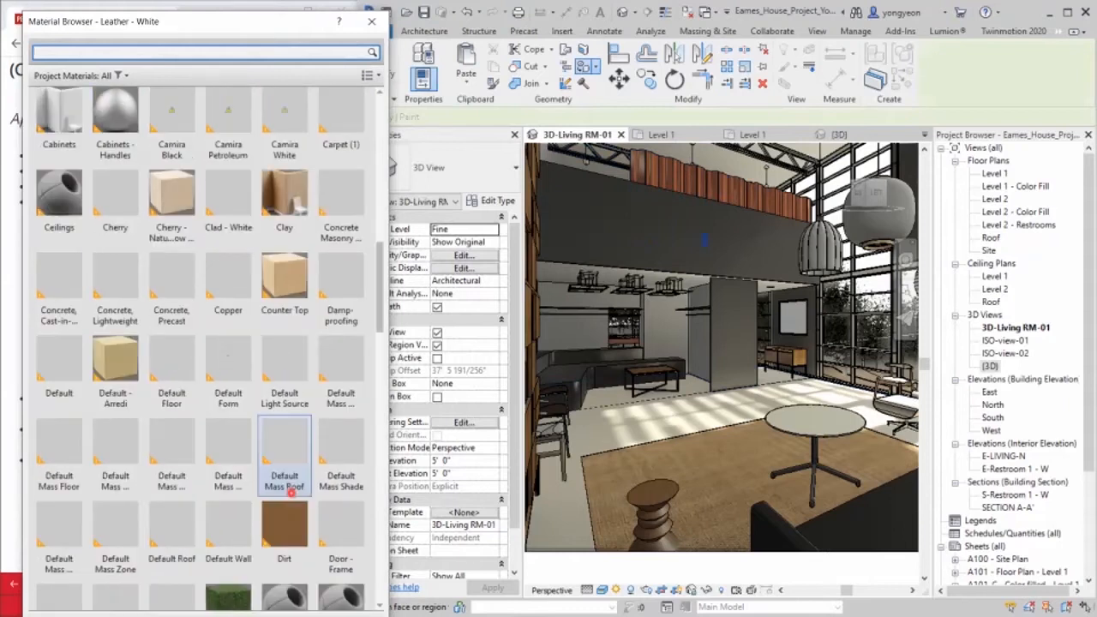
{"action": "scroll", "coordinate": [290, 495], "scroll_direction": "down", "scroll_amount": 3}
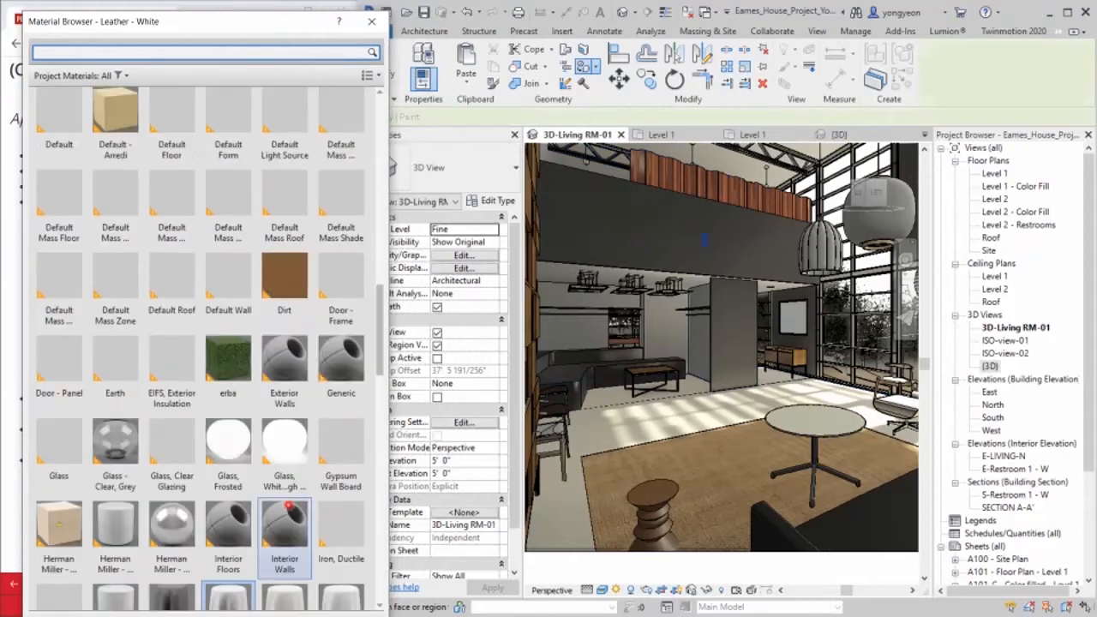
{"action": "scroll", "coordinate": [288, 509], "scroll_direction": "down", "scroll_amount": 12}
{"action": "scroll", "coordinate": [288, 511], "scroll_direction": "down", "scroll_amount": 4}
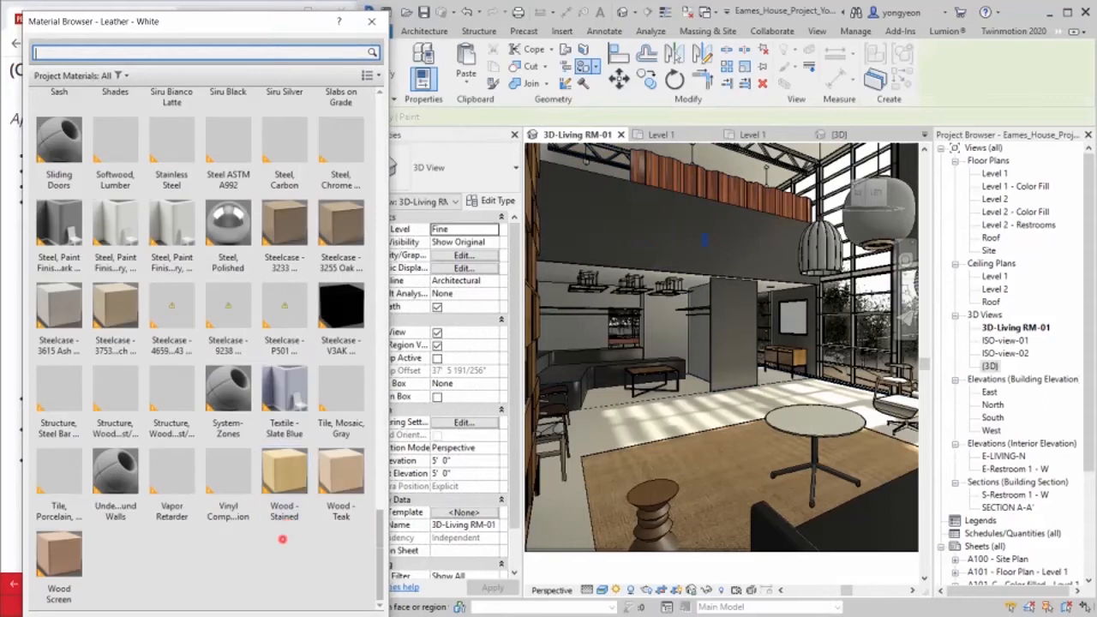
{"action": "scroll", "coordinate": [128, 85], "scroll_direction": "up", "scroll_amount": 1}
{"action": "scroll", "coordinate": [137, 205], "scroll_direction": "up", "scroll_amount": 15}
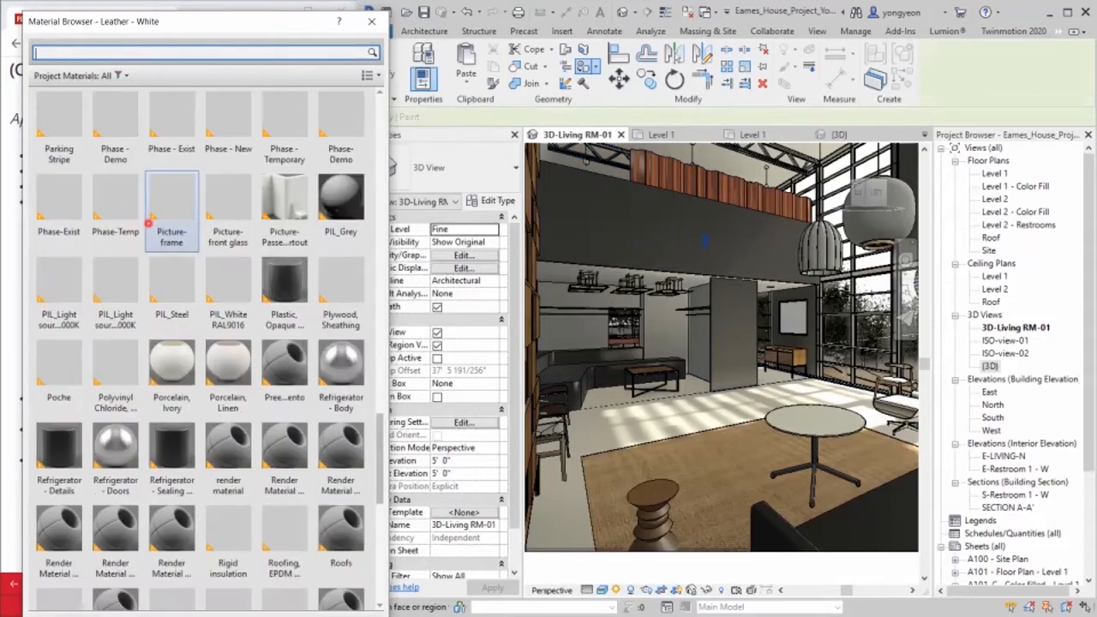
{"action": "scroll", "coordinate": [277, 497], "scroll_direction": "up", "scroll_amount": 6}
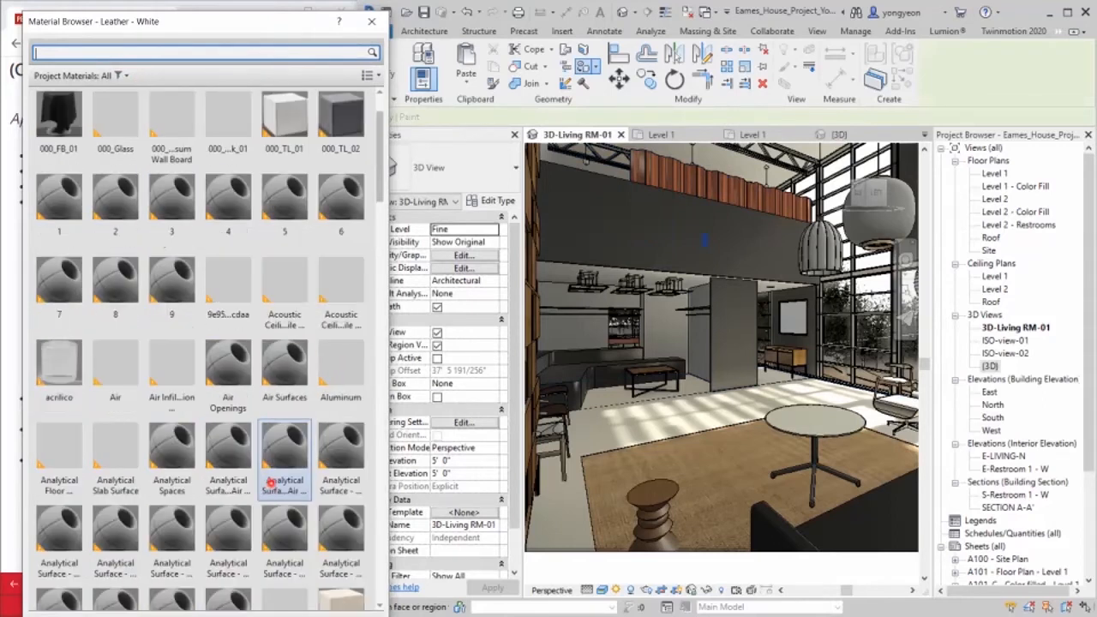
{"action": "left_click", "coordinate": [110, 119]}
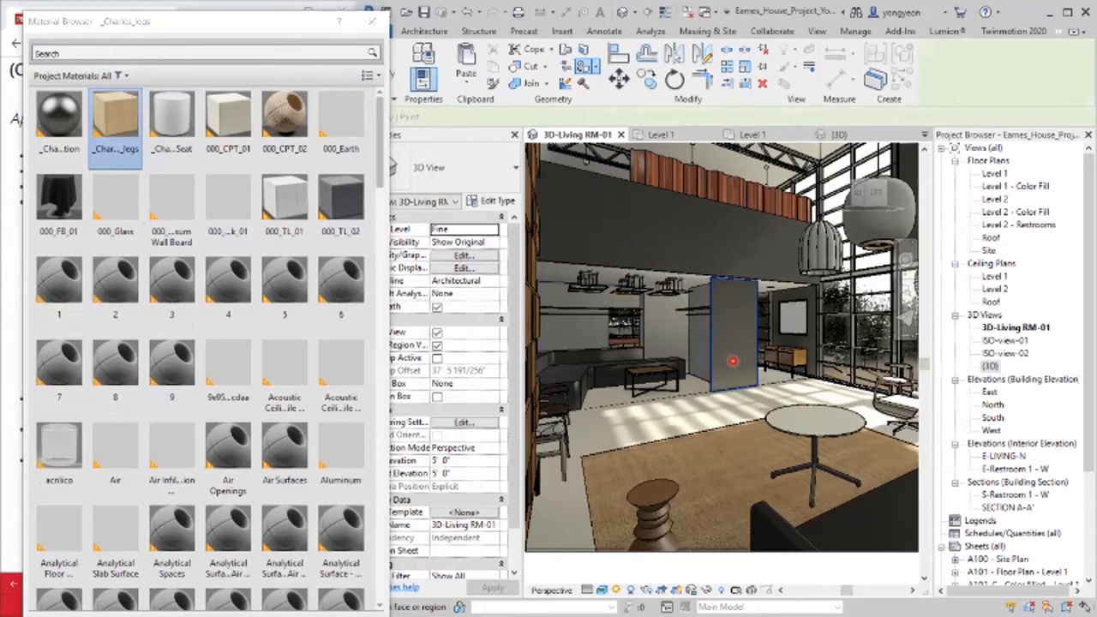
{"action": "left_click", "coordinate": [732, 361]}
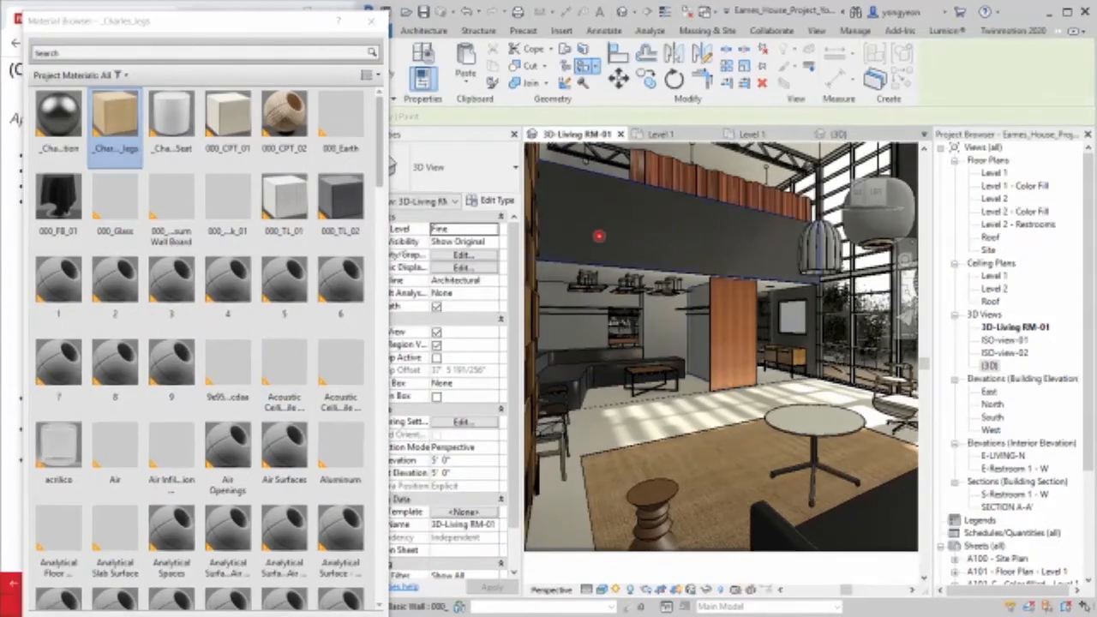
Step: Paint the upper mezzanine wall with the _Charles_Seat material and remove the paint from the narrow wall panel below it
{"action": "left_click", "coordinate": [177, 128]}
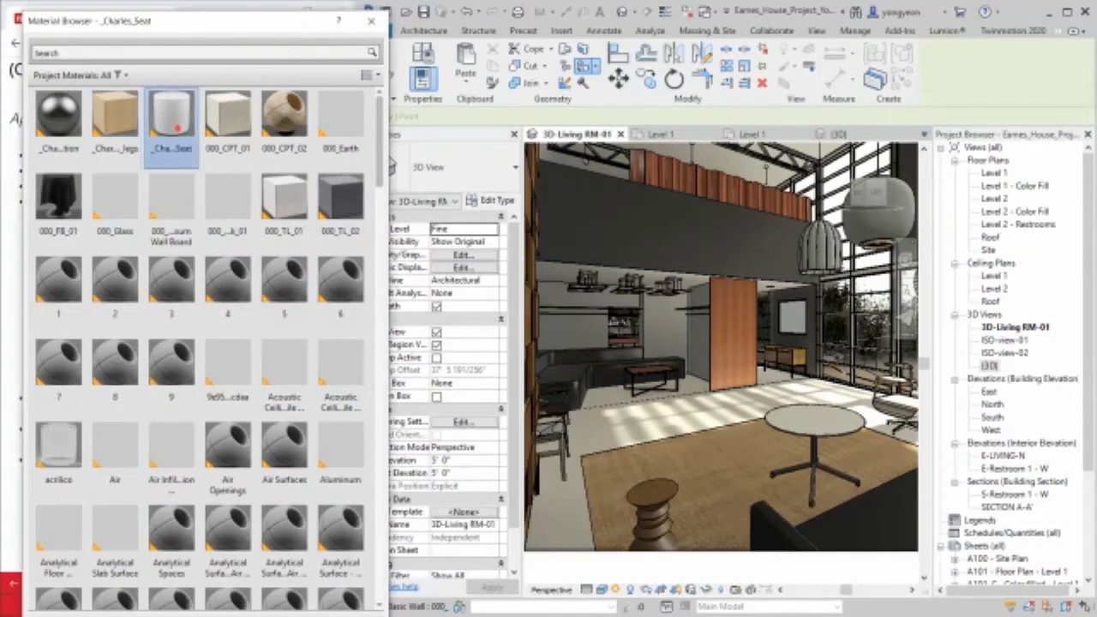
{"action": "left_click", "coordinate": [706, 241]}
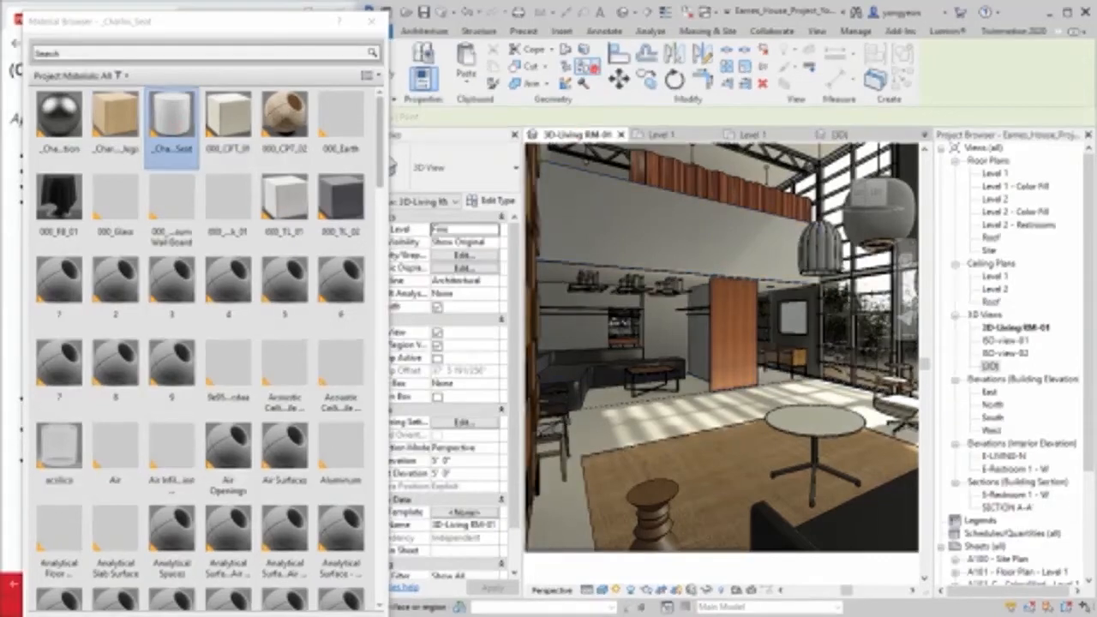
{"action": "left_click", "coordinate": [739, 361]}
Step: In the {3D} view, start a Split Face on the upper-floor back wall and sketch a vertical and an about 14 ft horizontal boundary line
{"action": "scroll", "coordinate": [756, 396], "scroll_direction": "down", "scroll_amount": 1}
{"action": "middle_click_drag", "start_coordinate": [756, 396], "coordinate": [739, 468]}
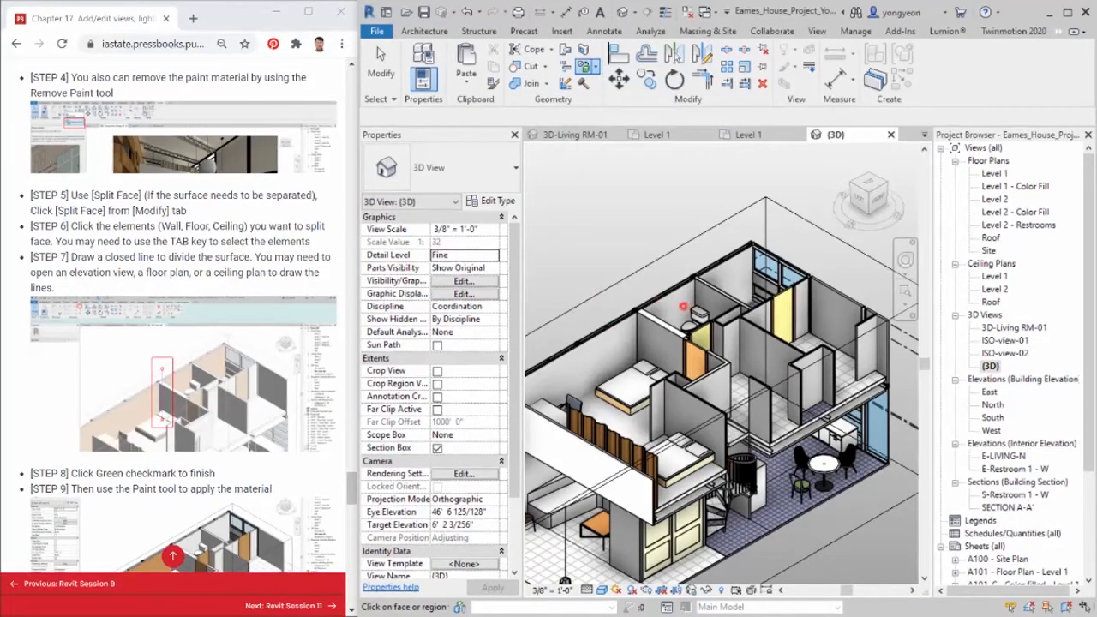
{"action": "left_click", "coordinate": [584, 53]}
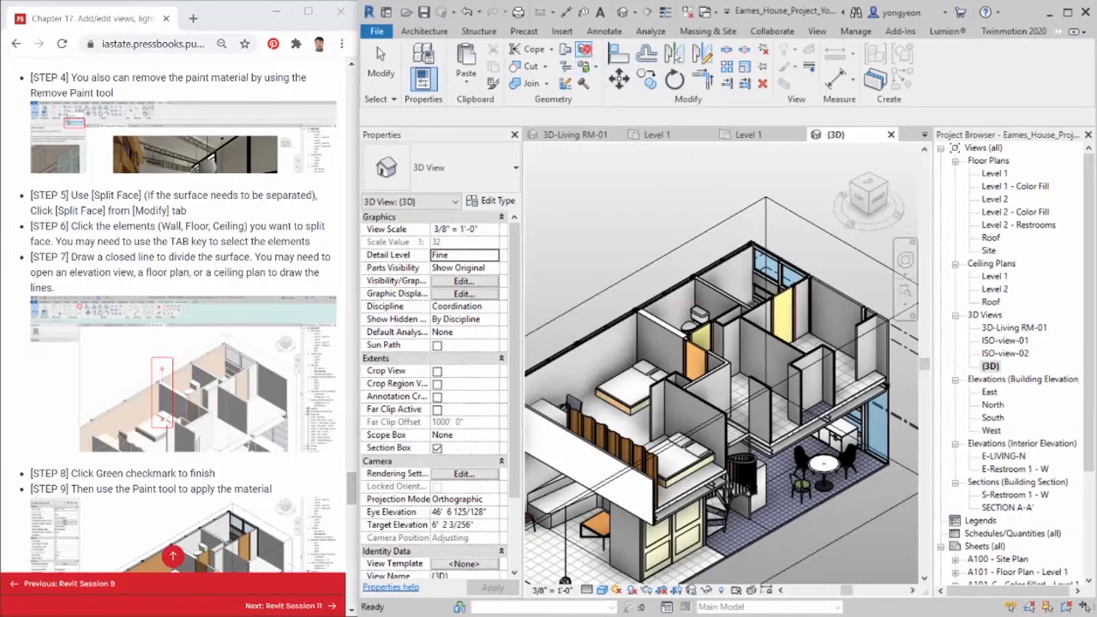
{"action": "left_click", "coordinate": [584, 49]}
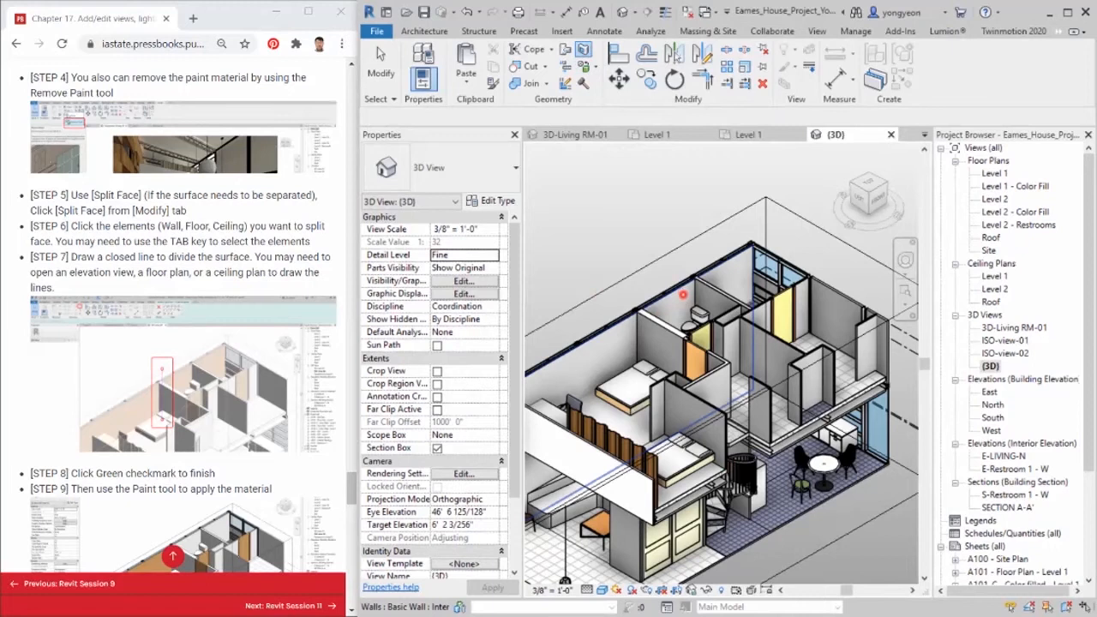
{"action": "left_click", "coordinate": [685, 295]}
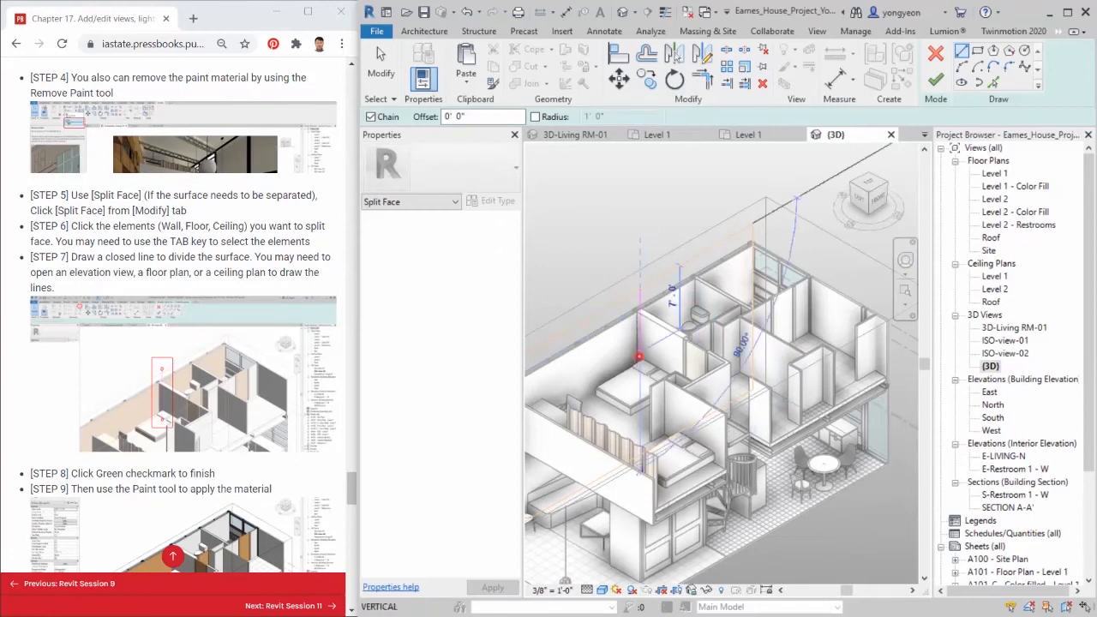
{"action": "left_click", "coordinate": [640, 271]}
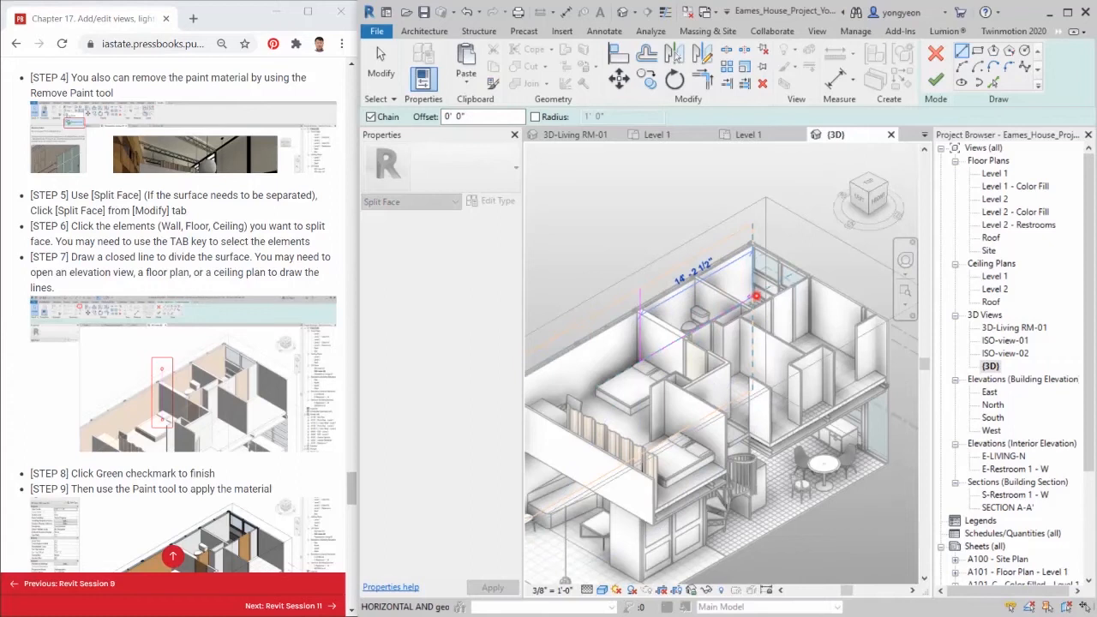
{"action": "left_click", "coordinate": [752, 298]}
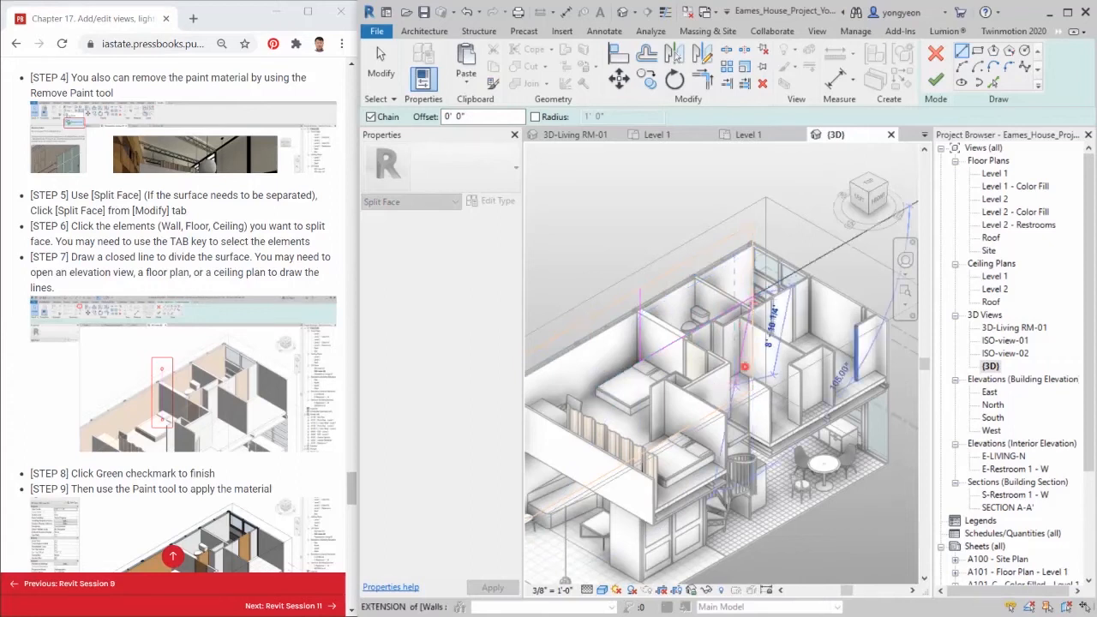
Step: From the front, align the split boundary's horizontal line to the floor surface and its vertical line to the partition wall, and finish the sketch
{"action": "left_click", "coordinate": [881, 197]}
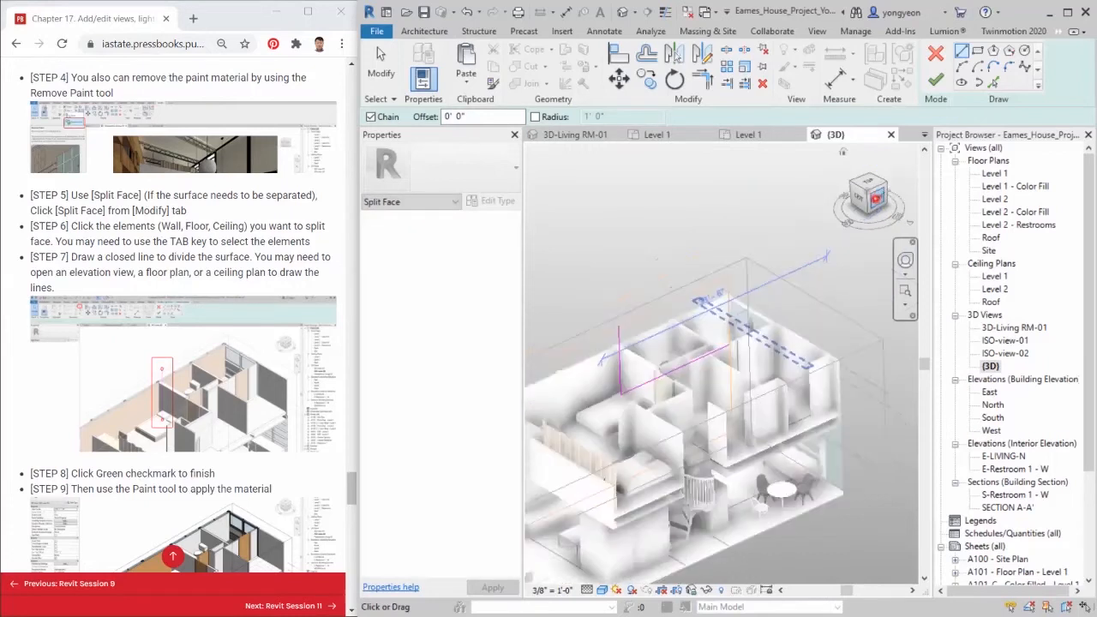
{"action": "scroll", "coordinate": [681, 417], "scroll_direction": "up", "scroll_amount": 5}
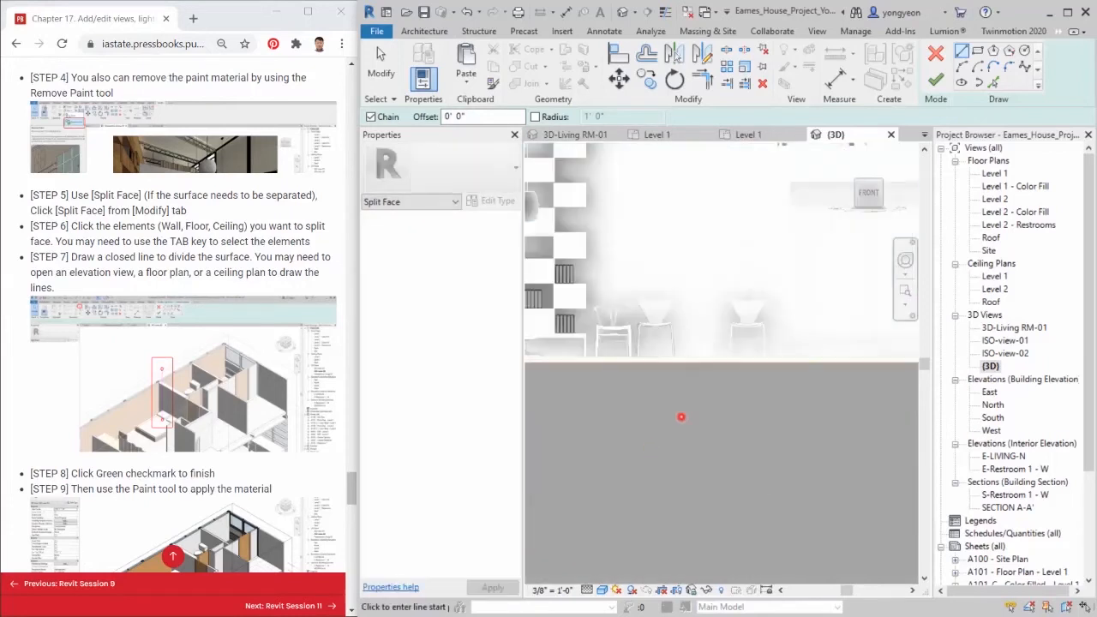
{"action": "scroll", "coordinate": [781, 378], "scroll_direction": "down", "scroll_amount": 5}
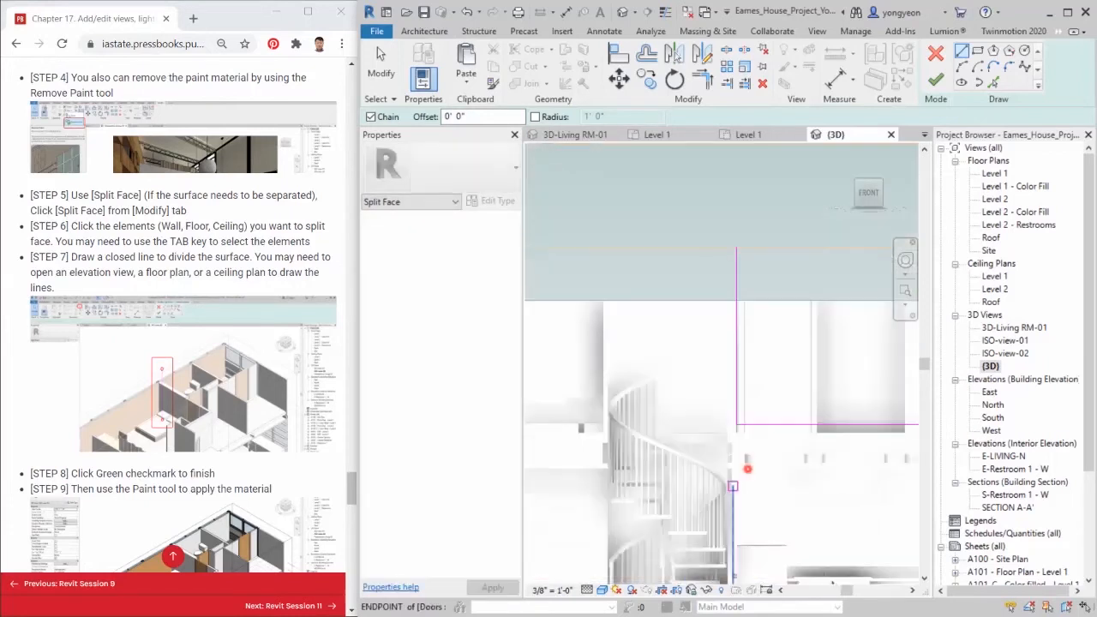
{"action": "middle_click_drag", "start_coordinate": [783, 473], "coordinate": [705, 498]}
{"action": "key", "text": "a"}
{"action": "key", "text": "l"}
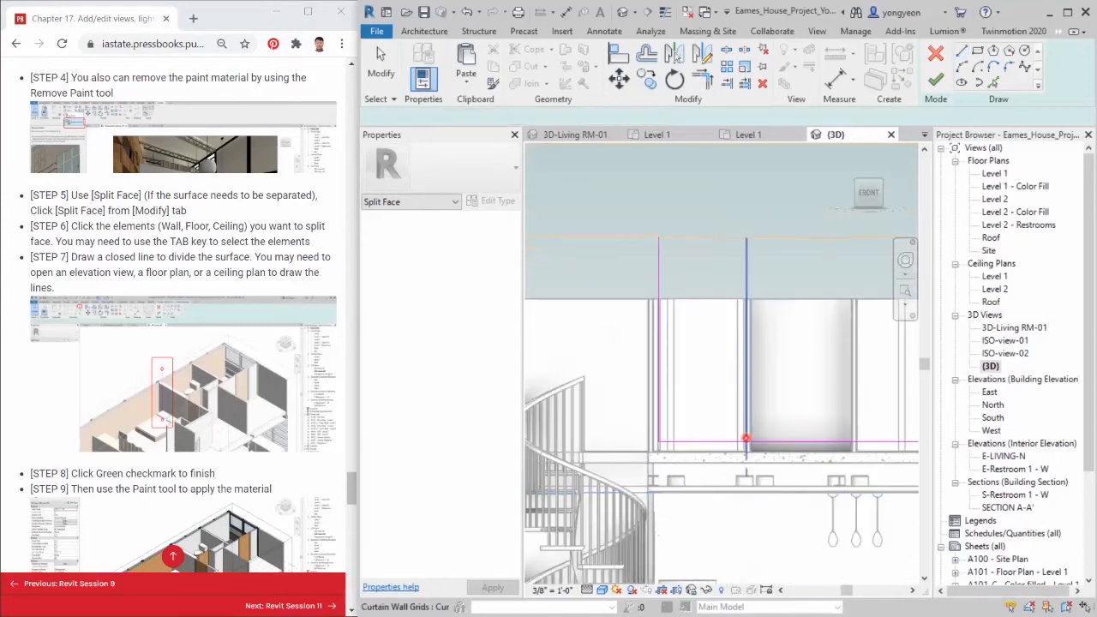
{"action": "left_click", "coordinate": [721, 451]}
{"action": "left_click", "coordinate": [722, 443]}
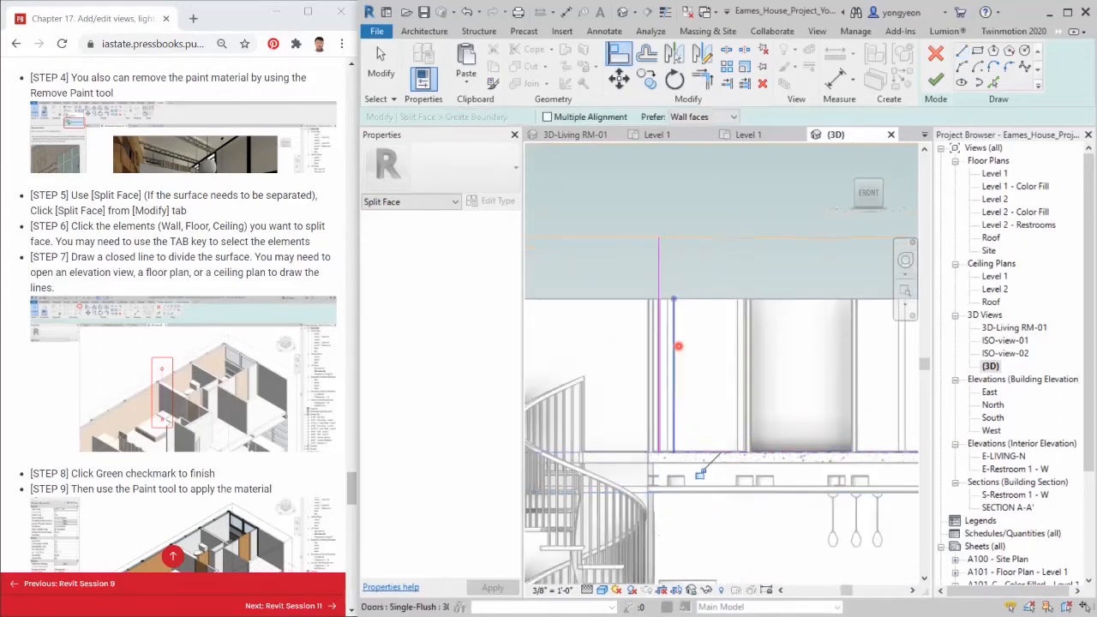
{"action": "left_click", "coordinate": [651, 321]}
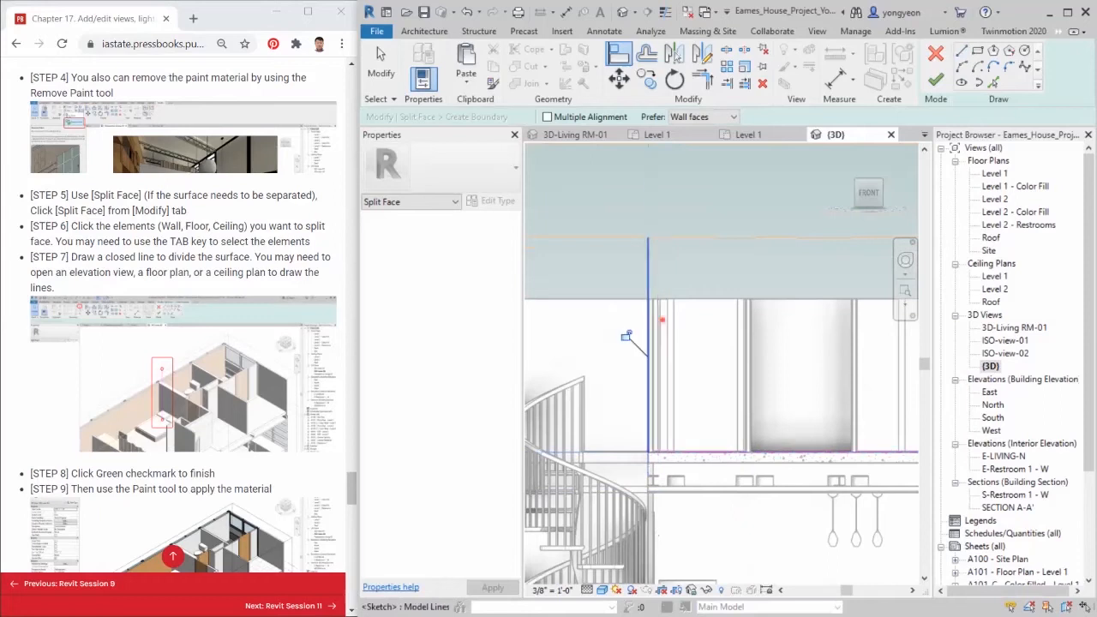
{"action": "left_click", "coordinate": [935, 78]}
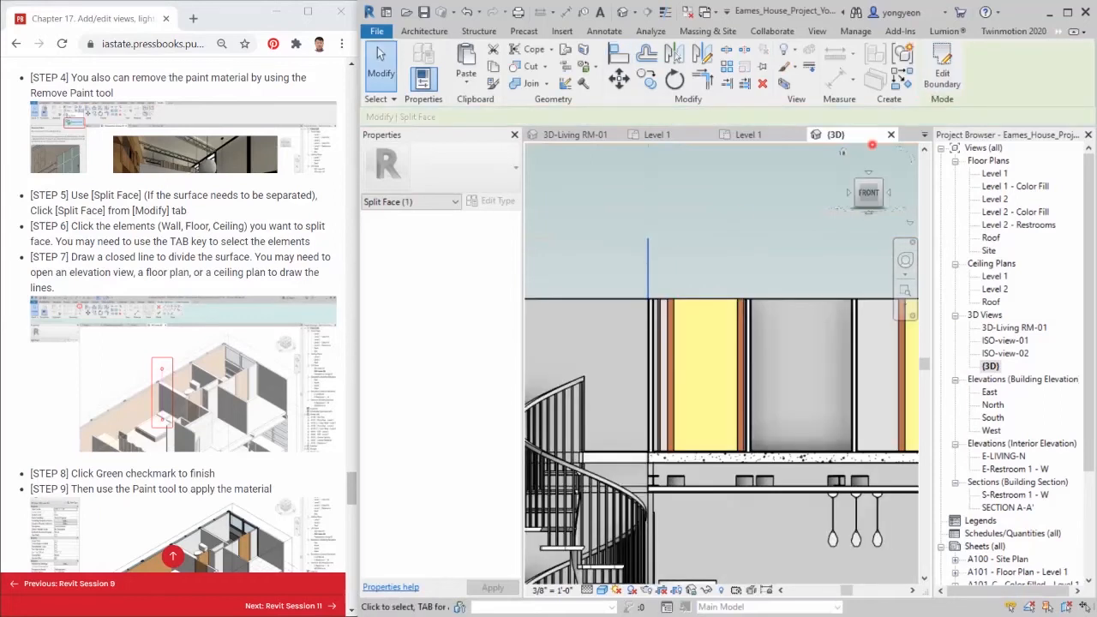
Step: Show the {3D} view in the Realistic visual style and paint the split area of the back wall with _Charles_legs
{"action": "left_click", "coordinate": [865, 185]}
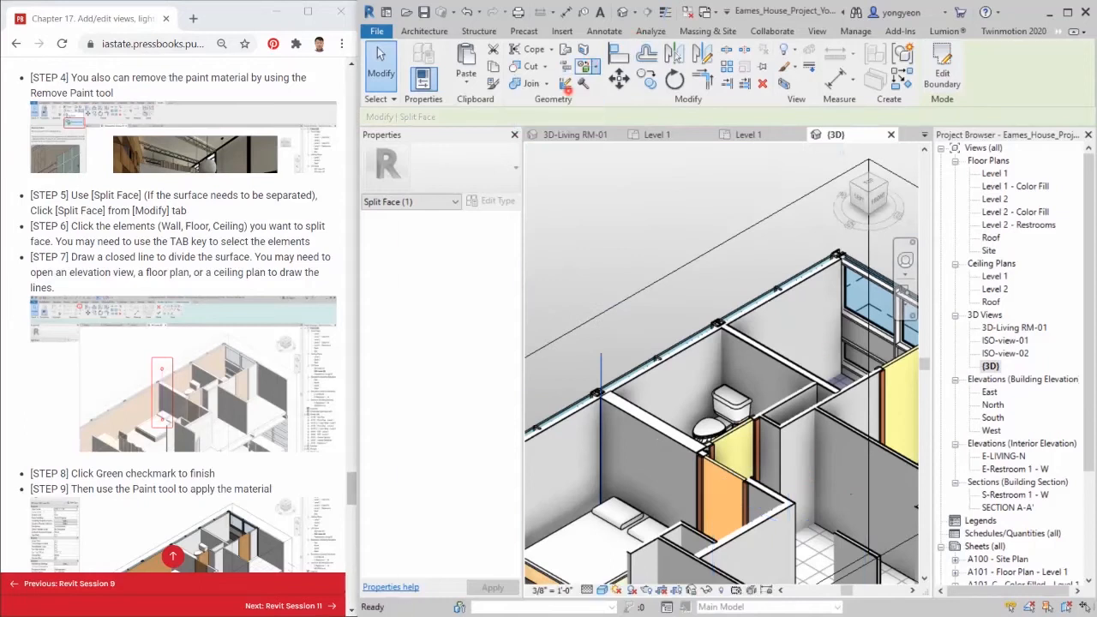
{"action": "left_click", "coordinate": [582, 66]}
{"action": "left_click", "coordinate": [602, 589]}
{"action": "left_click", "coordinate": [651, 573]}
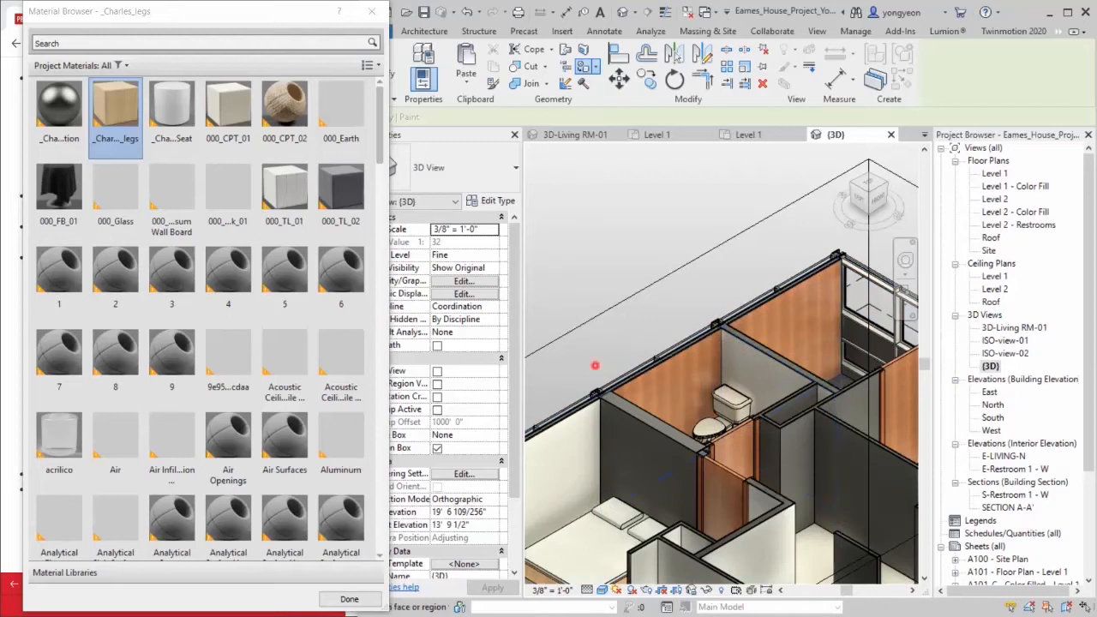
Step: Repaint the split wall area by trying 000_CPT_01, 000_TL_01 and the 000 gypsum wall board material, and end painting
{"action": "left_click", "coordinate": [227, 107]}
{"action": "left_click", "coordinate": [284, 188]}
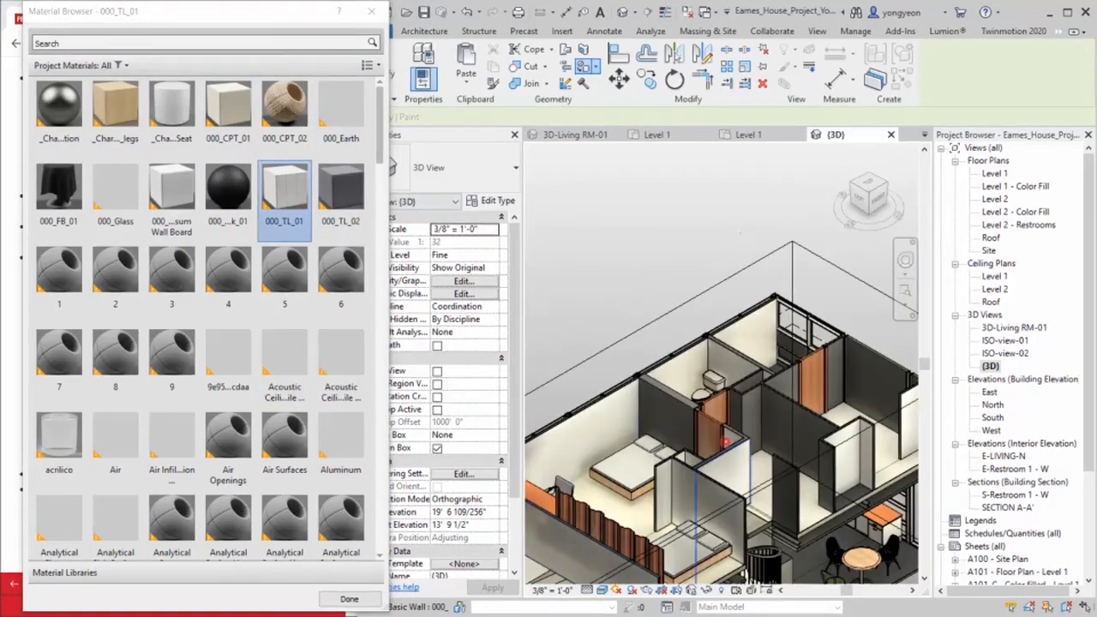
{"action": "left_click", "coordinate": [167, 179]}
{"action": "scroll", "coordinate": [228, 346], "scroll_direction": "down", "scroll_amount": 1}
{"action": "key", "text": "Escape"}
{"action": "middle_click_drag", "start_coordinate": [651, 323], "coordinate": [667, 289]}
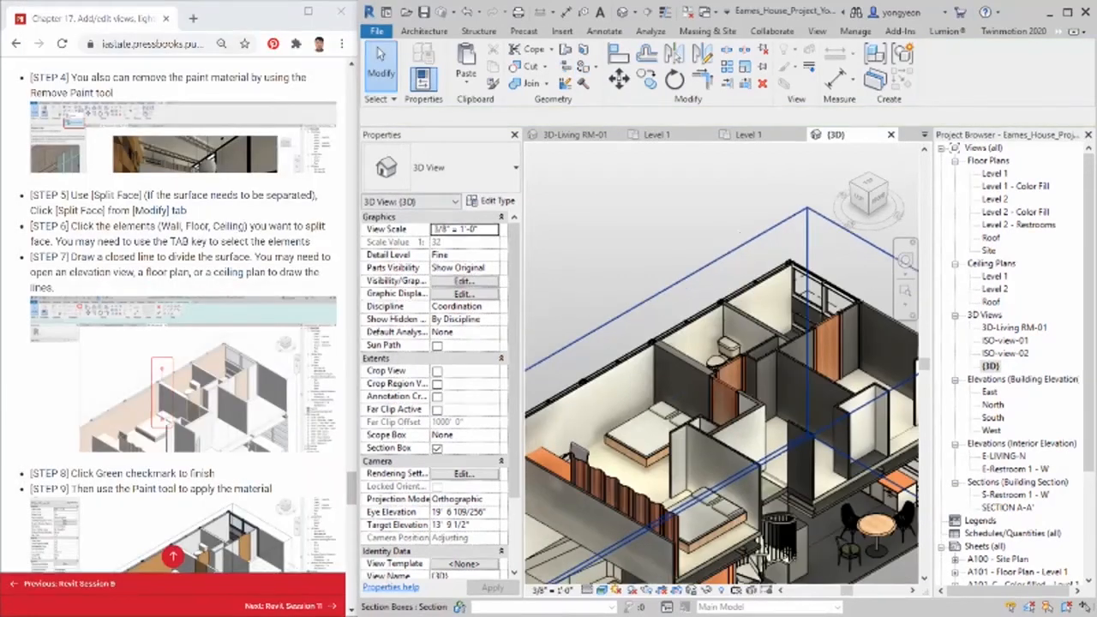
Step: In the 3D-Living RM-01 view, create a new decal type named 000_CPT_Living_01
{"action": "left_click", "coordinate": [574, 135]}
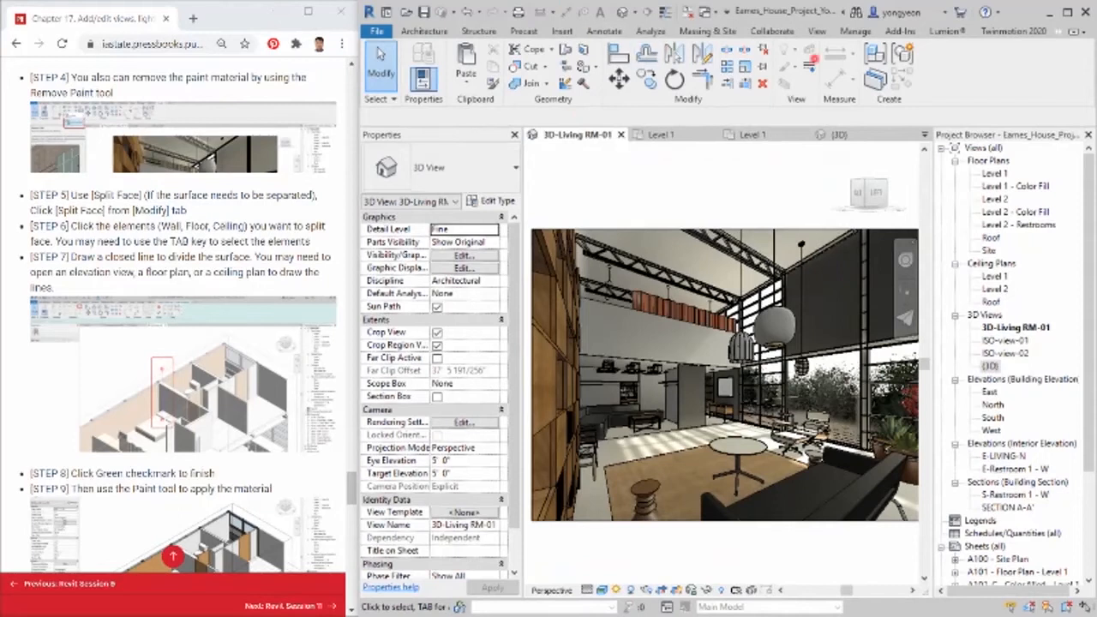
{"action": "left_click", "coordinate": [562, 31]}
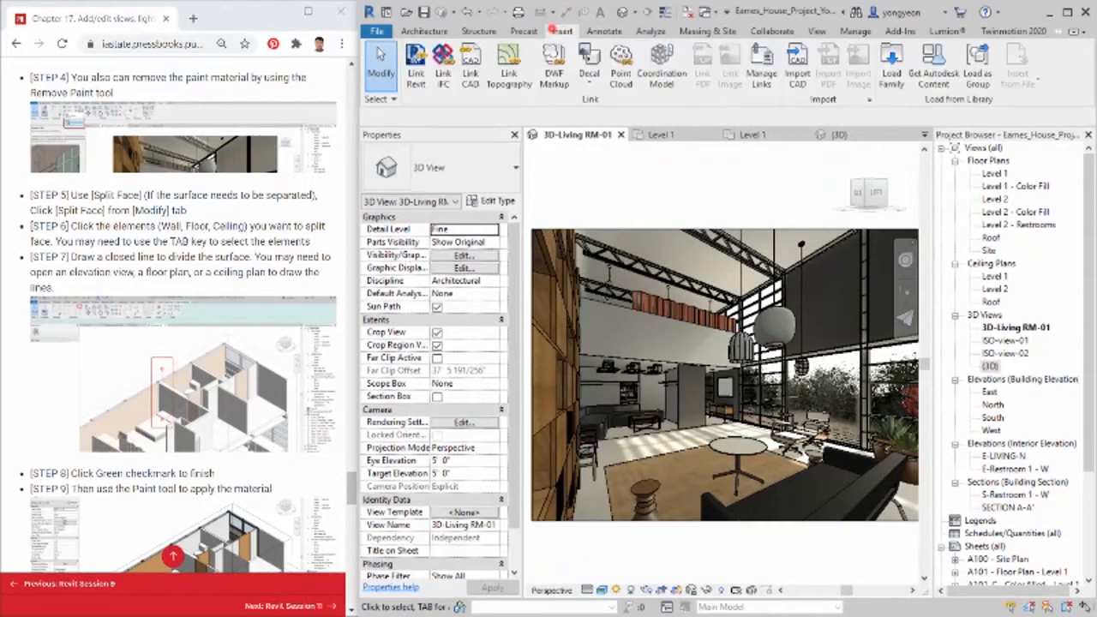
{"action": "left_click", "coordinate": [592, 74]}
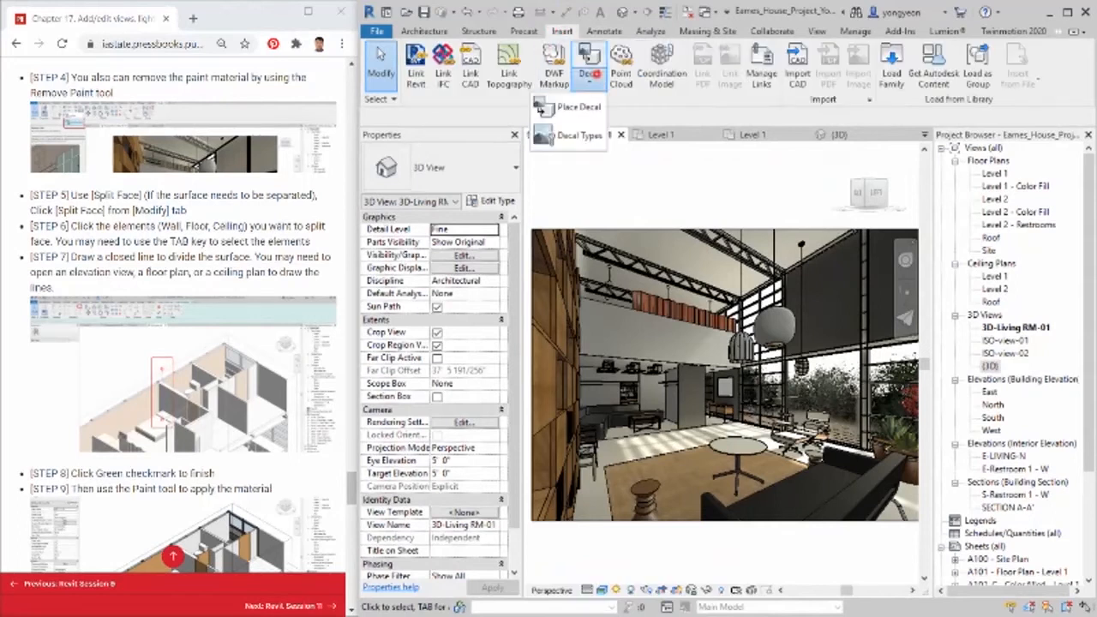
{"action": "left_click", "coordinate": [582, 137]}
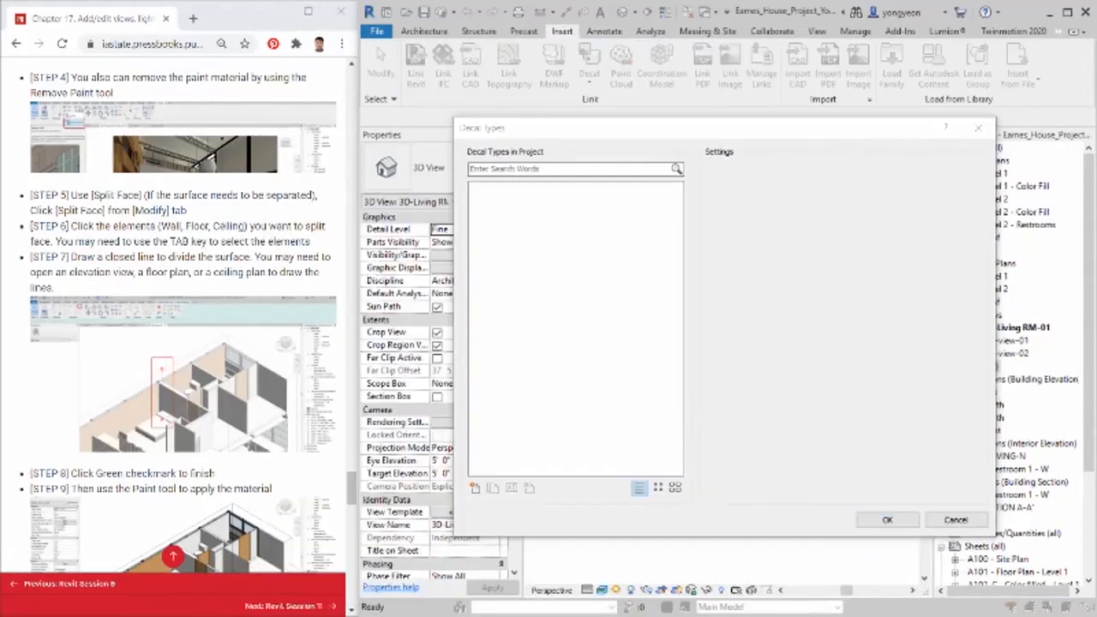
{"action": "type", "text": "000_CPT_"}
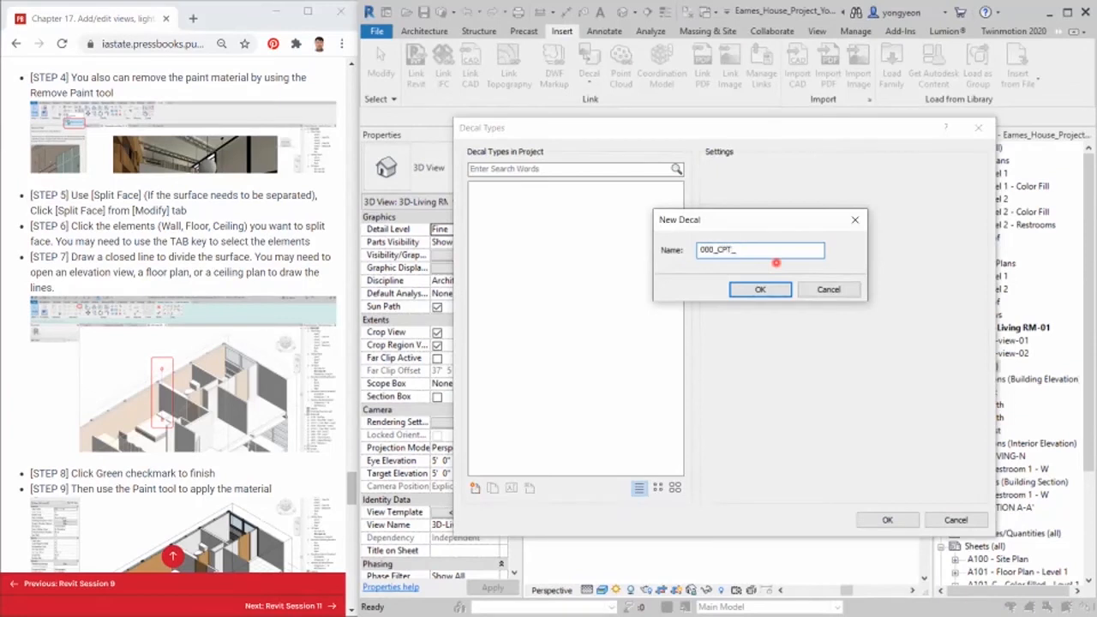
{"action": "type", "text": "Living_01"}
{"action": "key", "text": "Return"}
Step: Load 000_CPT_02.jpg from the 00_Revit folder as the source image of the 000_CPT_Living_01 decal type
{"action": "left_click", "coordinate": [970, 169]}
{"action": "double_click", "coordinate": [502, 176]}
{"action": "left_click", "coordinate": [985, 121]}
{"action": "left_click", "coordinate": [986, 122]}
{"action": "double_click", "coordinate": [481, 183]}
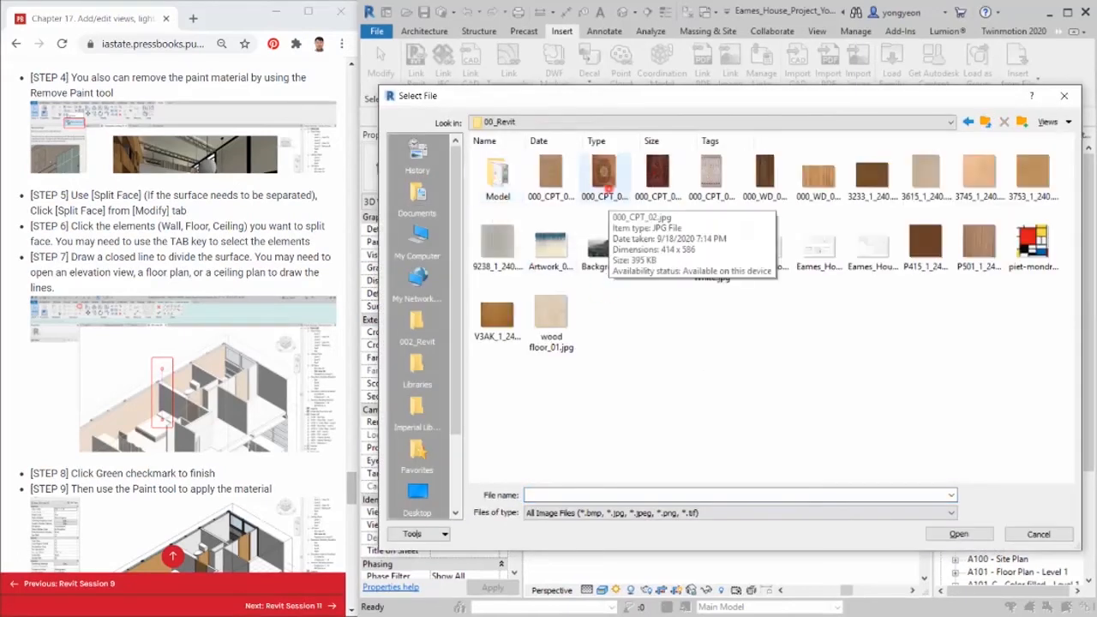
{"action": "left_click", "coordinate": [603, 176]}
{"action": "left_click", "coordinate": [958, 534]}
Step: Set the decal's bump pattern to the image file 000_CPT_02.jpg and its finish to Matte, and accept the decal type
{"action": "left_click", "coordinate": [829, 378]}
{"action": "left_click", "coordinate": [827, 391]}
{"action": "left_click", "coordinate": [960, 402]}
{"action": "left_click", "coordinate": [958, 533]}
{"action": "left_click", "coordinate": [822, 329]}
{"action": "left_click", "coordinate": [821, 343]}
{"action": "left_click_drag", "start_coordinate": [973, 348], "coordinate": [972, 364]}
{"action": "scroll", "coordinate": [972, 364], "scroll_direction": "down", "scroll_amount": 3}
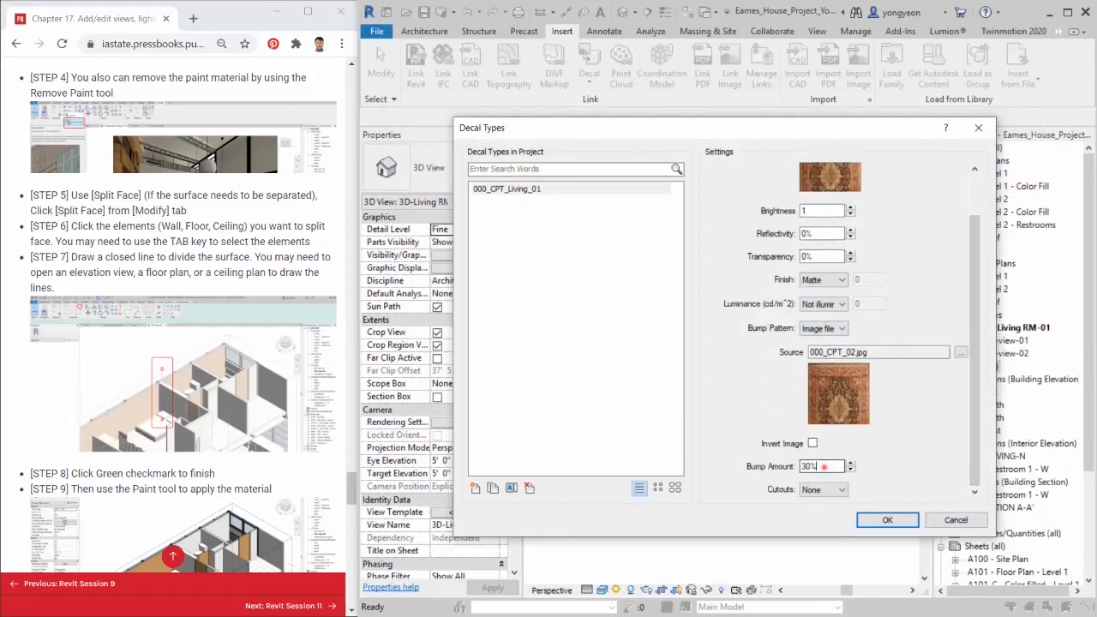
{"action": "left_click", "coordinate": [887, 519]}
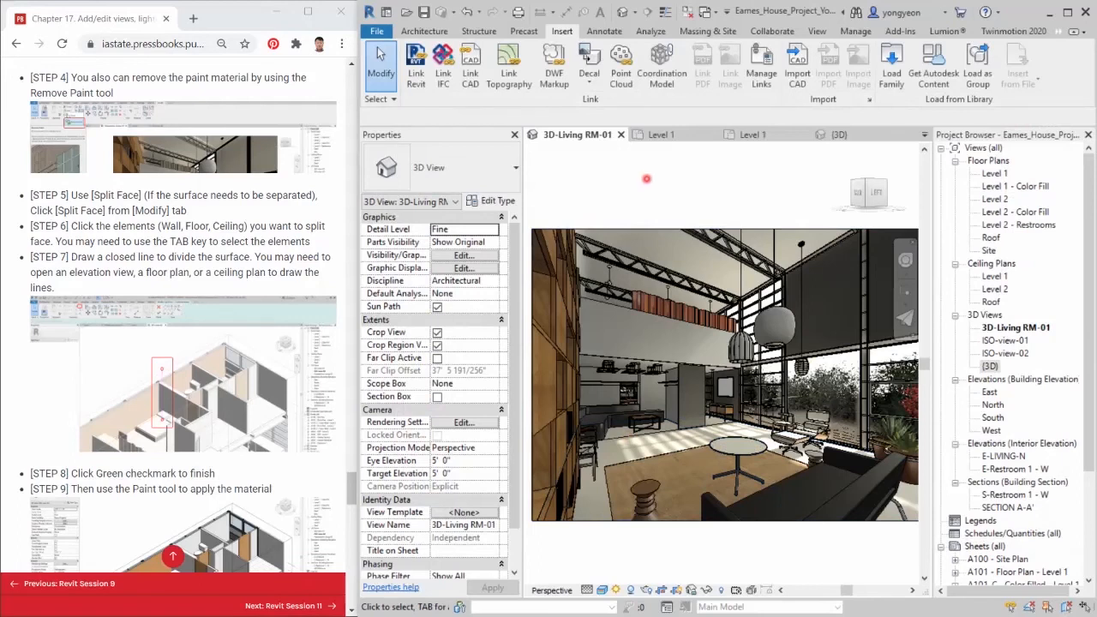
Step: Place a 000_CPT_Living_01 decal on the living room floor between the tan carpet and the kitchen, and end placement
{"action": "left_click", "coordinate": [591, 87]}
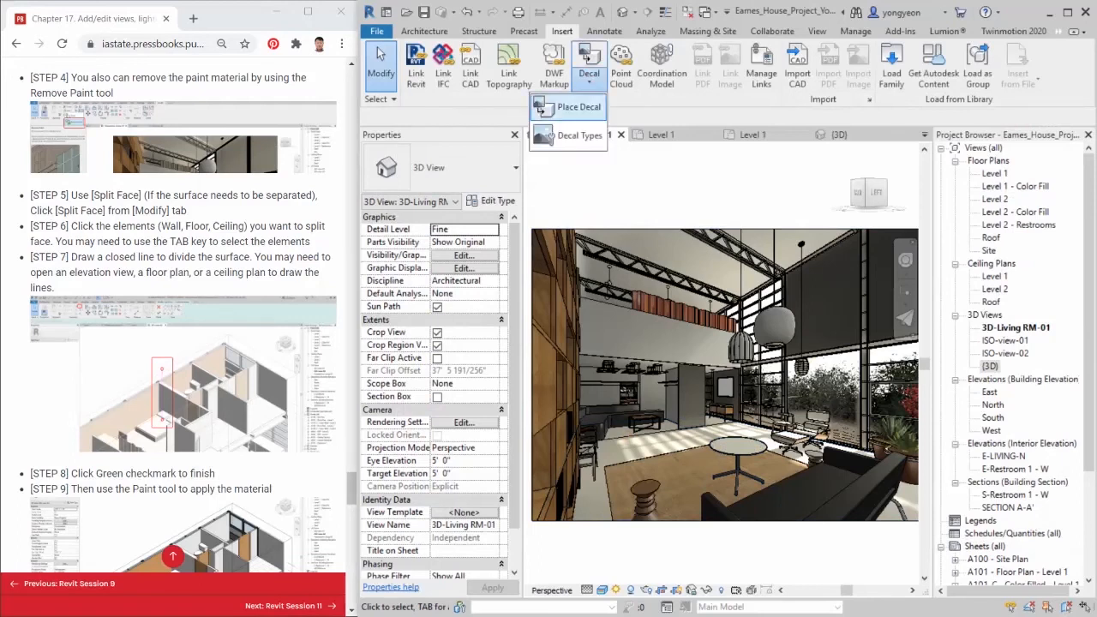
{"action": "left_click", "coordinate": [581, 106]}
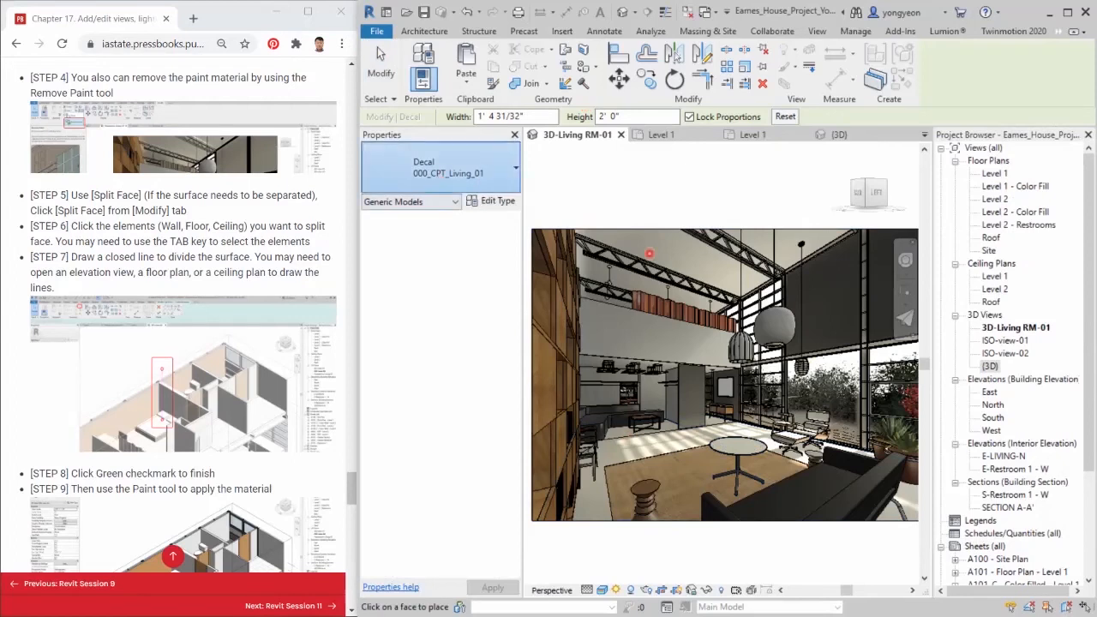
{"action": "left_click", "coordinate": [462, 168]}
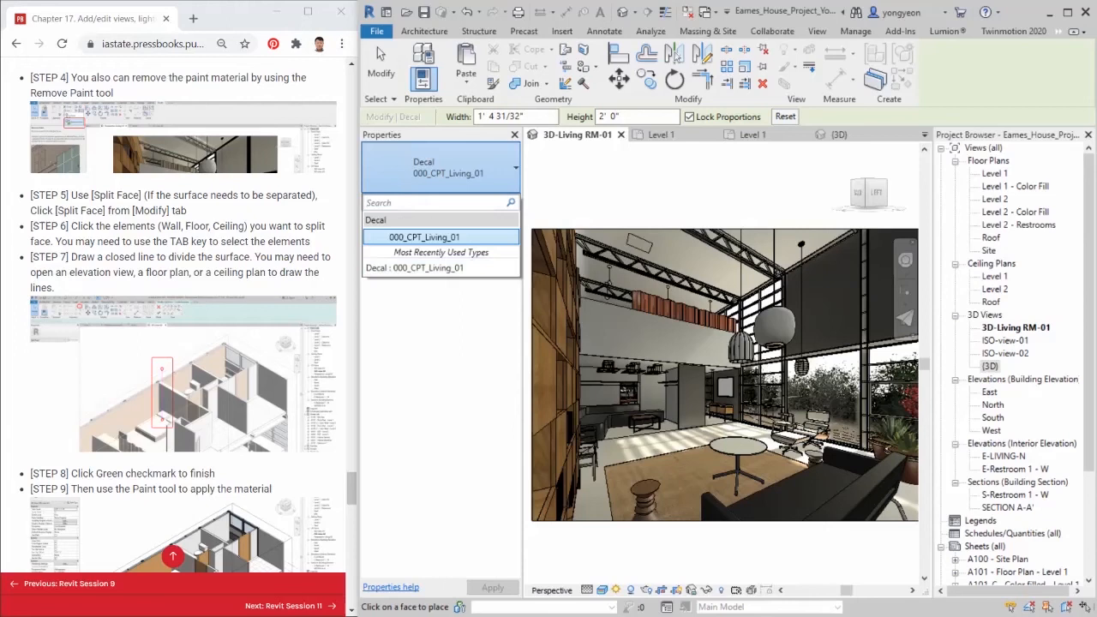
{"action": "left_click", "coordinate": [424, 237]}
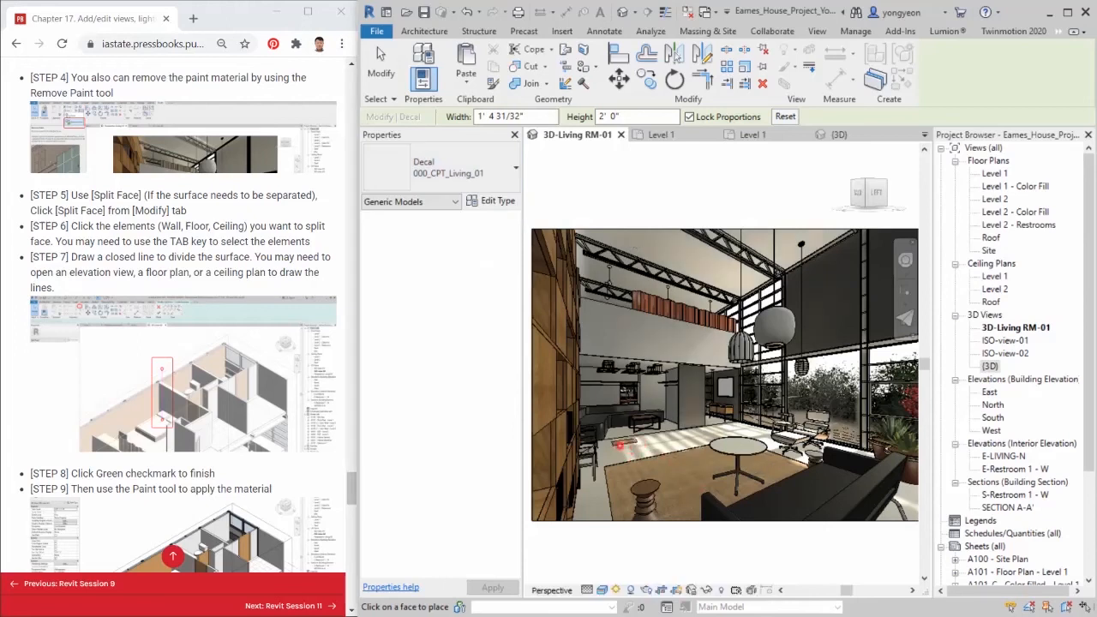
{"action": "scroll", "coordinate": [639, 442], "scroll_direction": "up", "scroll_amount": 3}
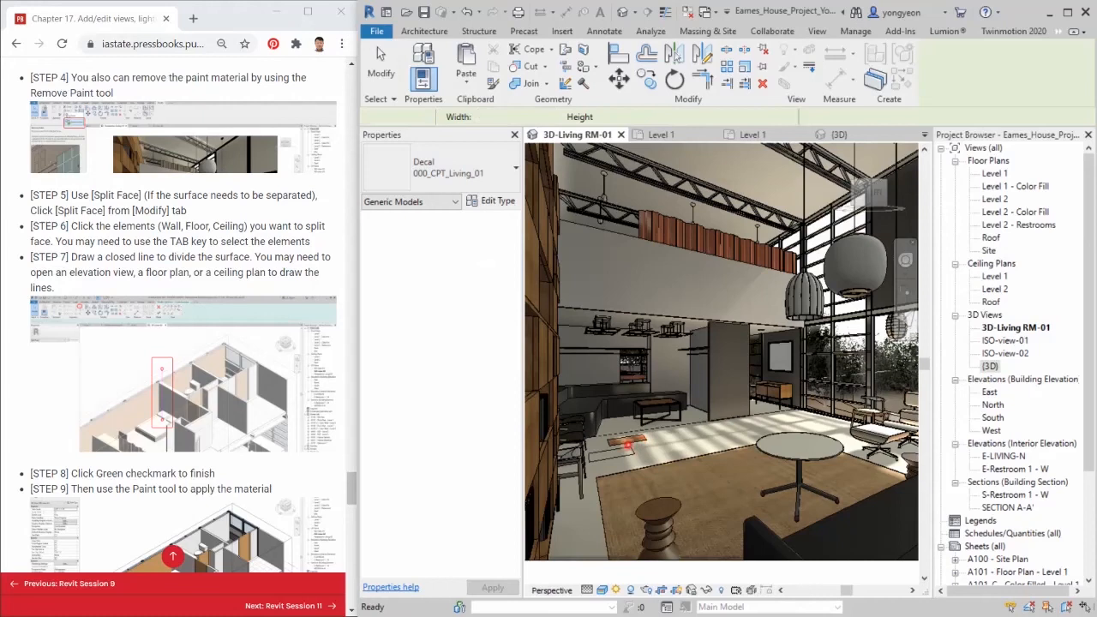
{"action": "key", "text": "Escape"}
Step: Enlarge the placed carpet decal so it stretches along the far edge of the tan carpet, and deselect it
{"action": "left_click", "coordinate": [630, 442]}
{"action": "left_click_drag", "start_coordinate": [648, 440], "coordinate": [752, 441]}
{"action": "left_click", "coordinate": [713, 524]}
{"action": "scroll", "coordinate": [711, 523], "scroll_direction": "down", "scroll_amount": 2}
{"action": "scroll", "coordinate": [711, 524], "scroll_direction": "down", "scroll_amount": 3}
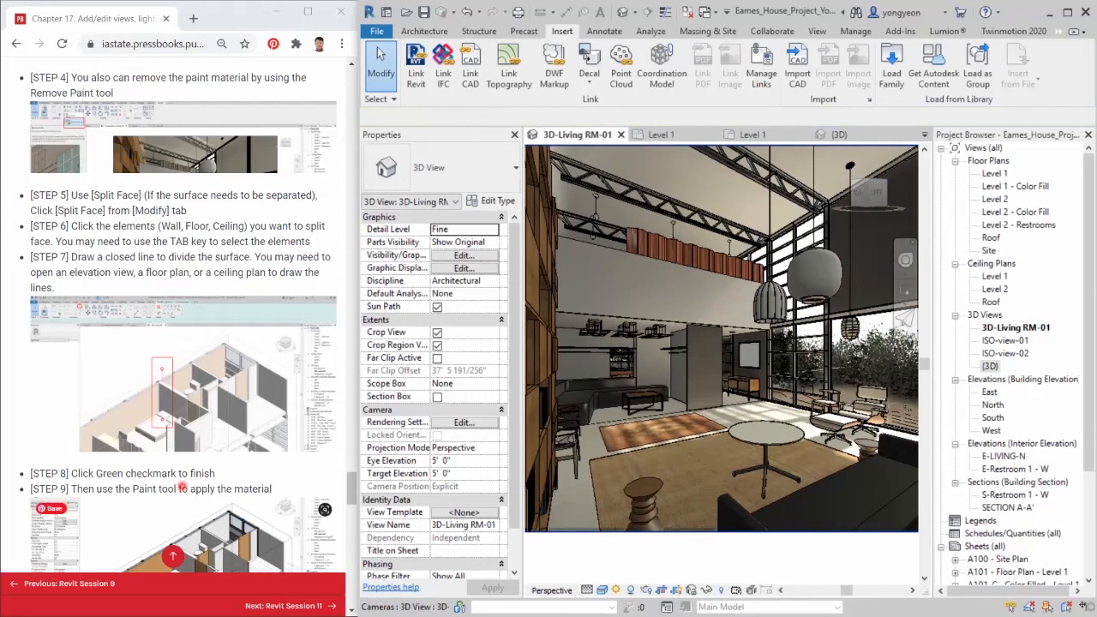
{"action": "scroll", "coordinate": [166, 446], "scroll_direction": "down", "scroll_amount": 10}
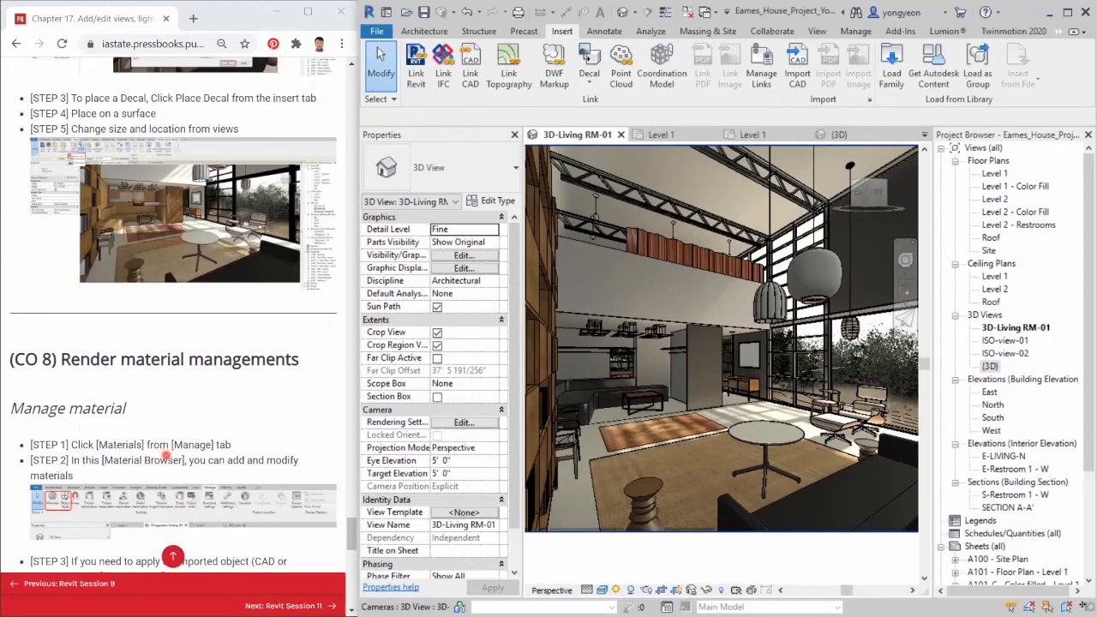
{"action": "scroll", "coordinate": [162, 460], "scroll_direction": "down", "scroll_amount": 5}
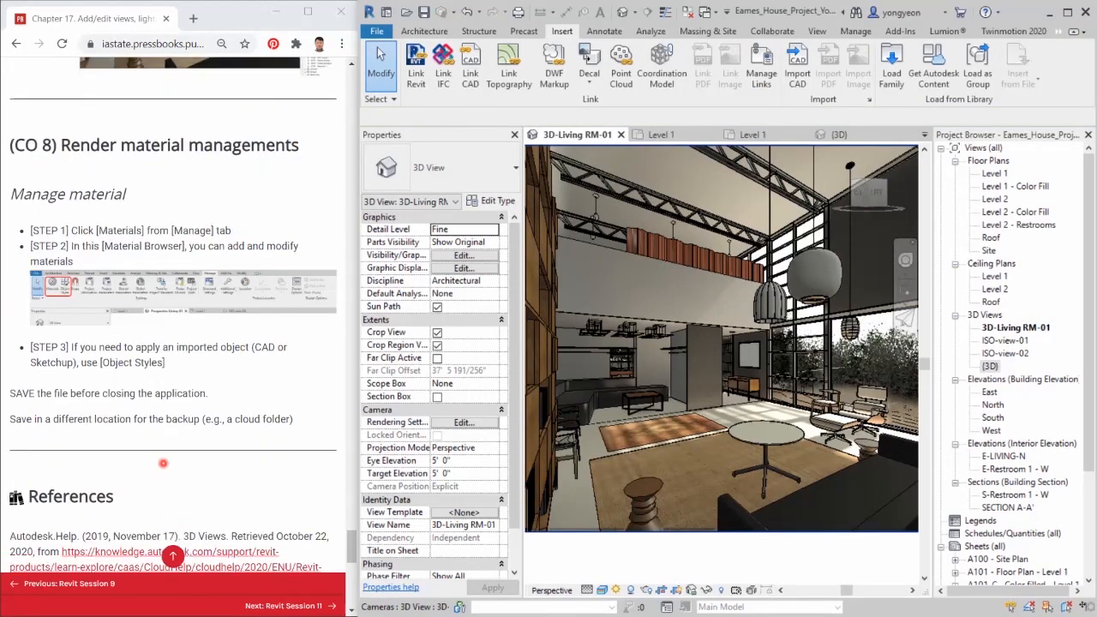